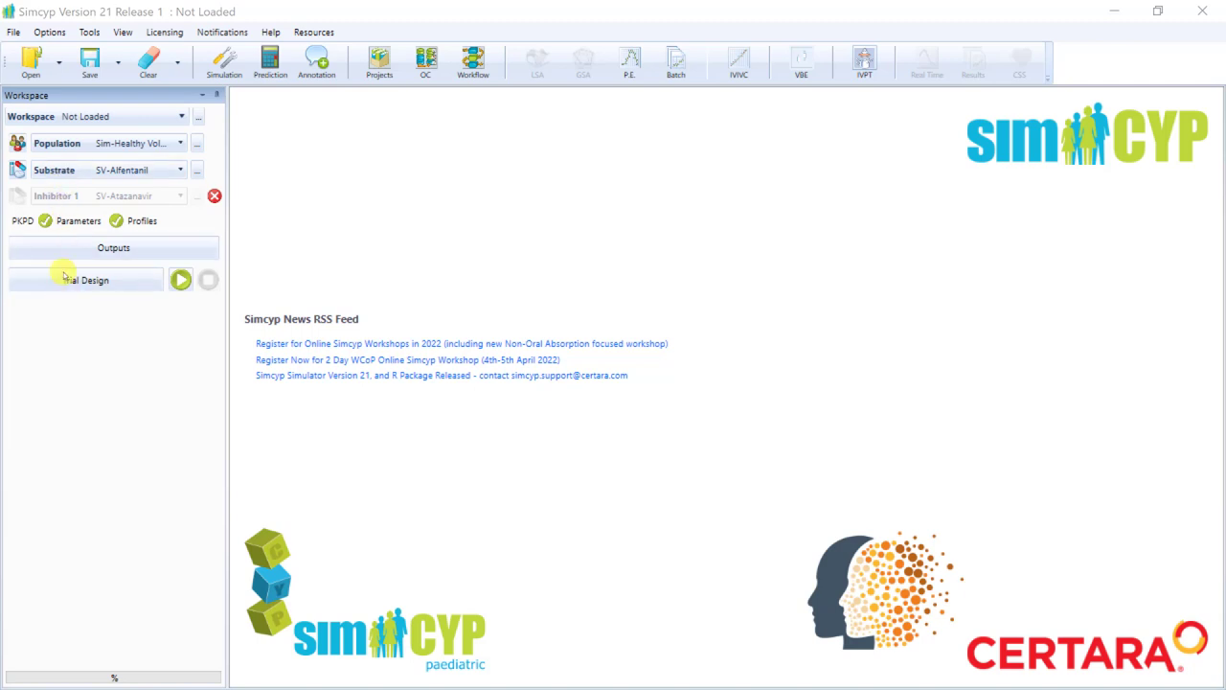
# - Open the Sim-Healthy Volunteers population, leaving the population dropdown unchanged, and show its GI Tract attributes
pyautogui.click(19, 142)
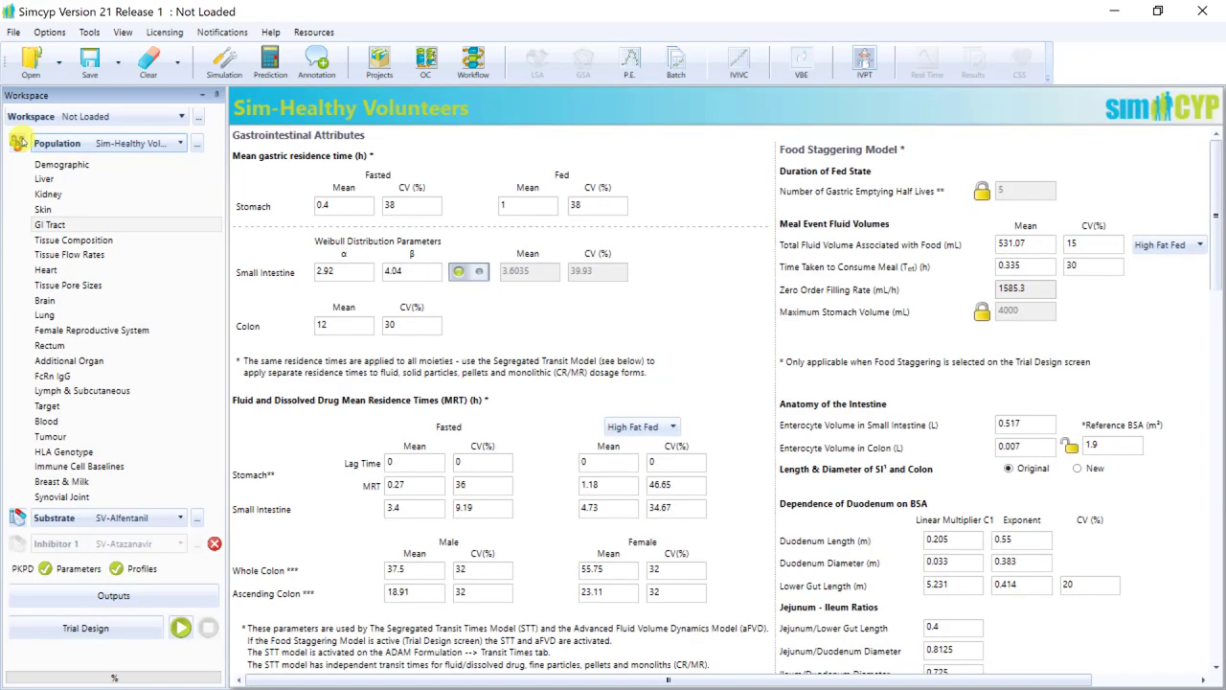
pyautogui.click(182, 145)
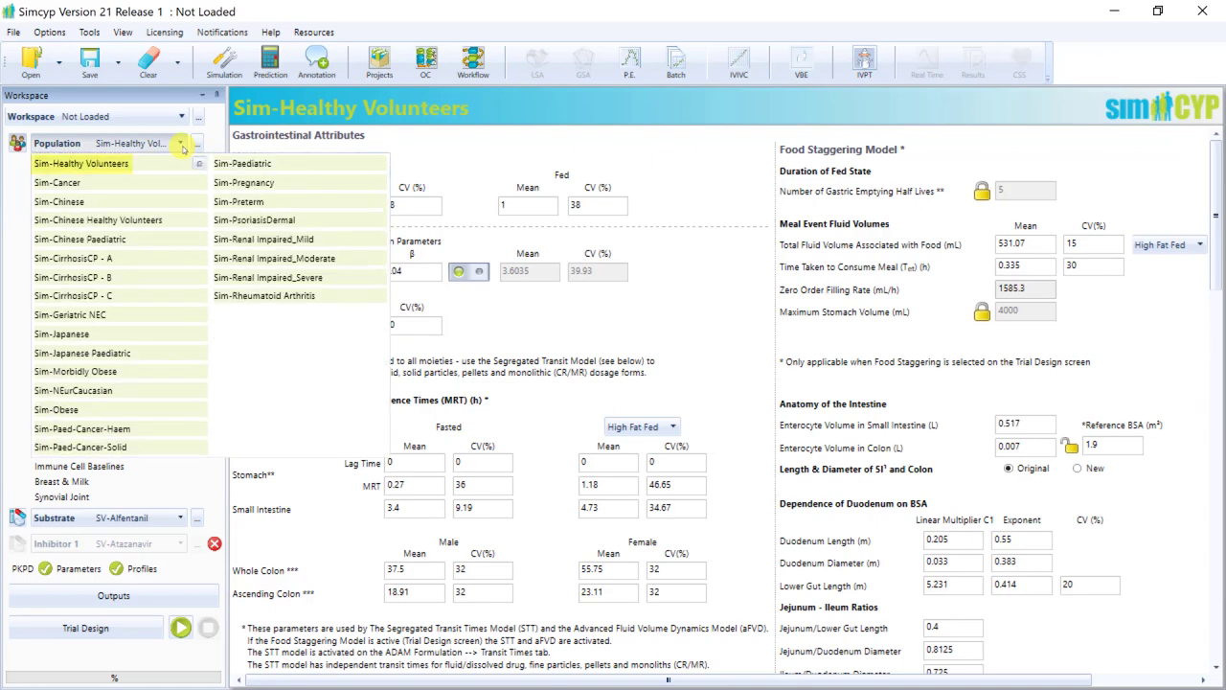
pyautogui.click(182, 143)
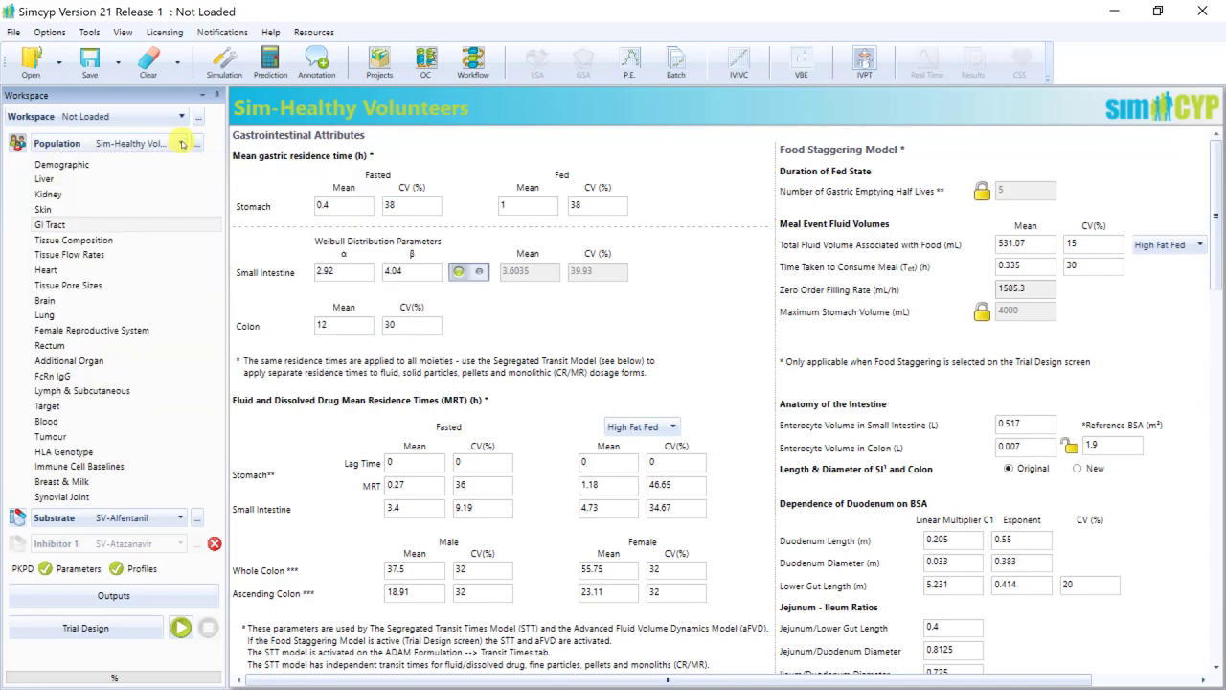
pyautogui.click(182, 143)
pyautogui.click(182, 143)
pyautogui.click(153, 225)
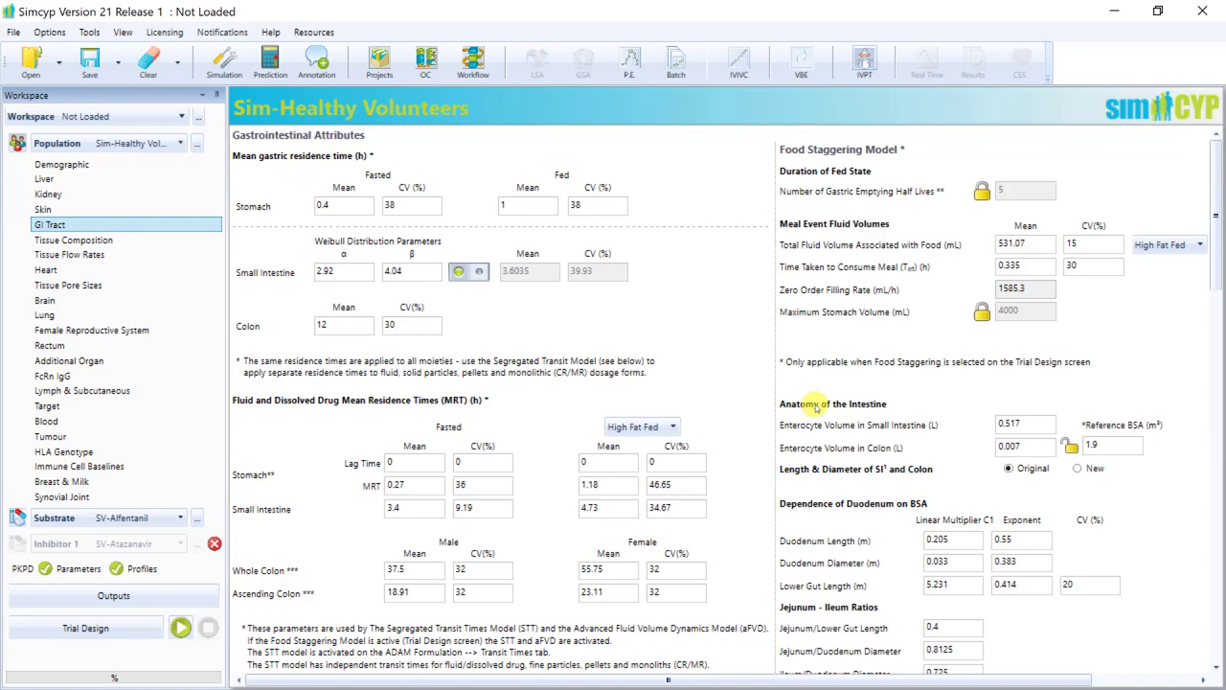
# - Scroll past the NEWE and CYP Genotype sections to the ADAM / M-ADAM luminal pH parameters
pyautogui.scroll(-1, 835, 554)
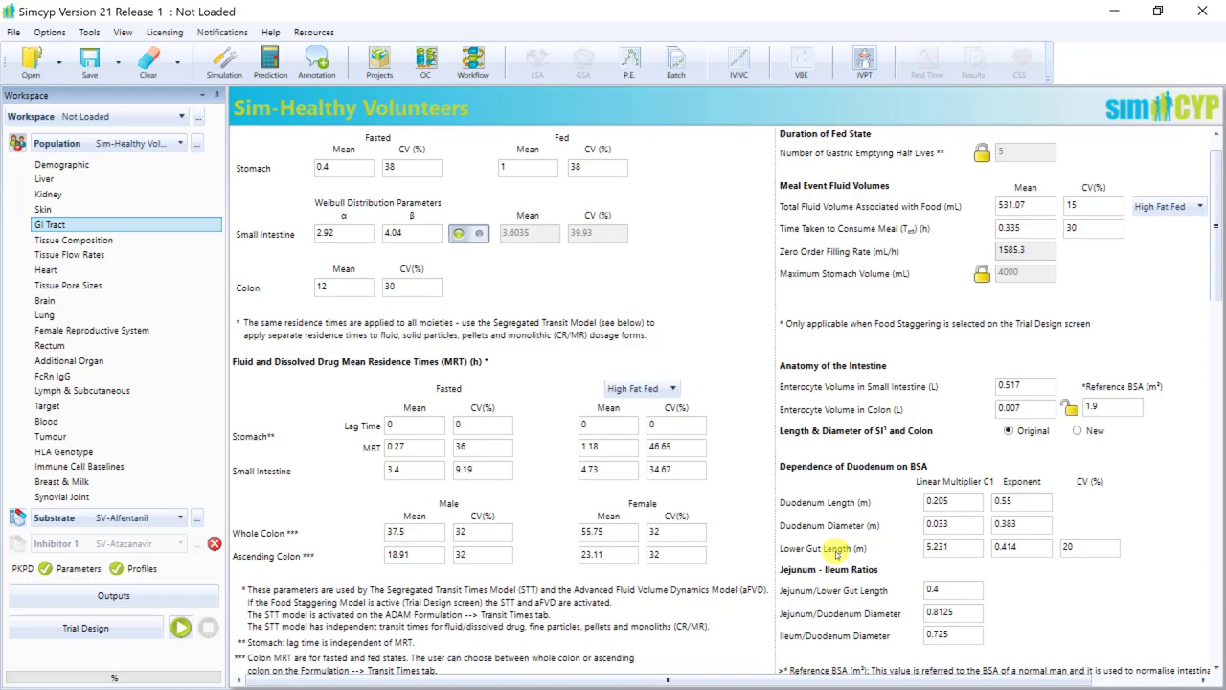
pyautogui.scroll(-5, 835, 553)
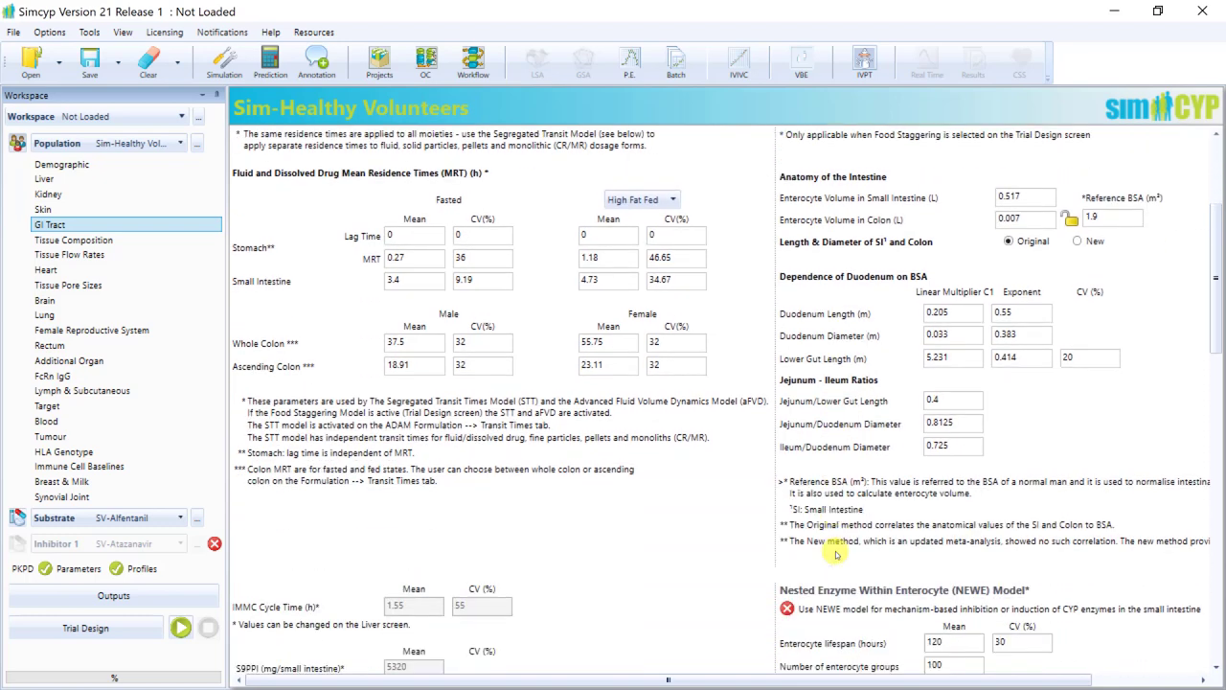
pyautogui.scroll(-9, 836, 553)
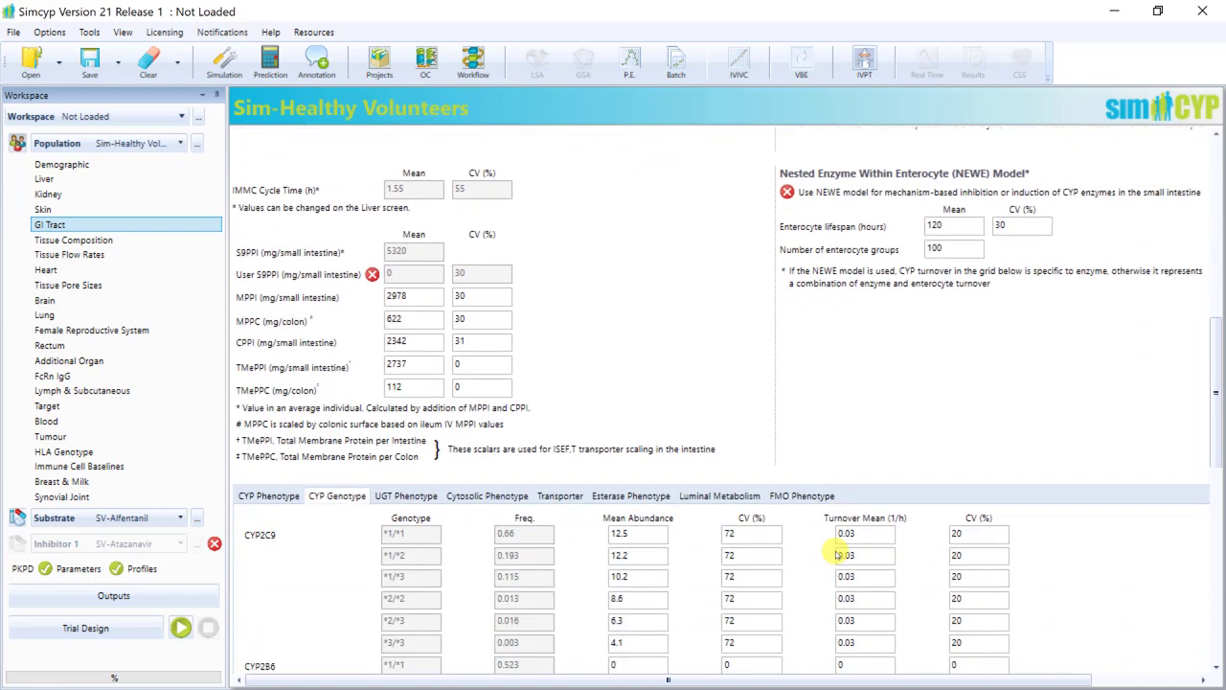
pyautogui.scroll(-9, 835, 553)
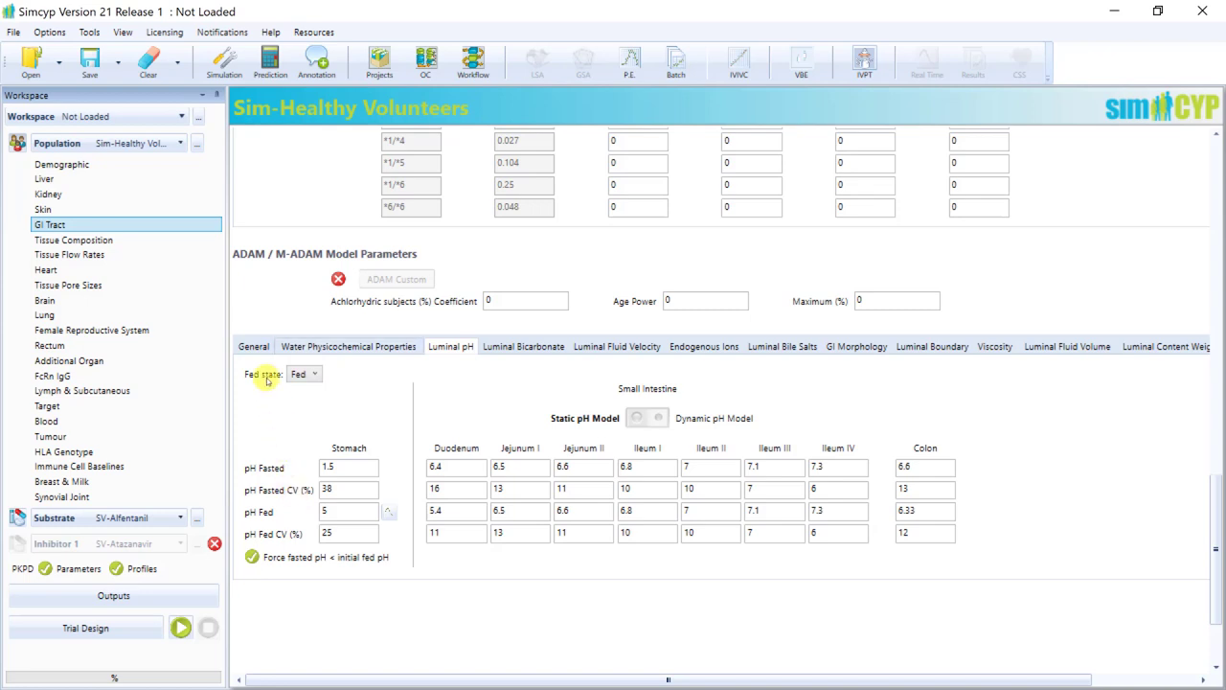
# - Review the General, Luminal pH and Luminal Bile Salts ADAM / M-ADAM parameter tabs
pyautogui.click(255, 347)
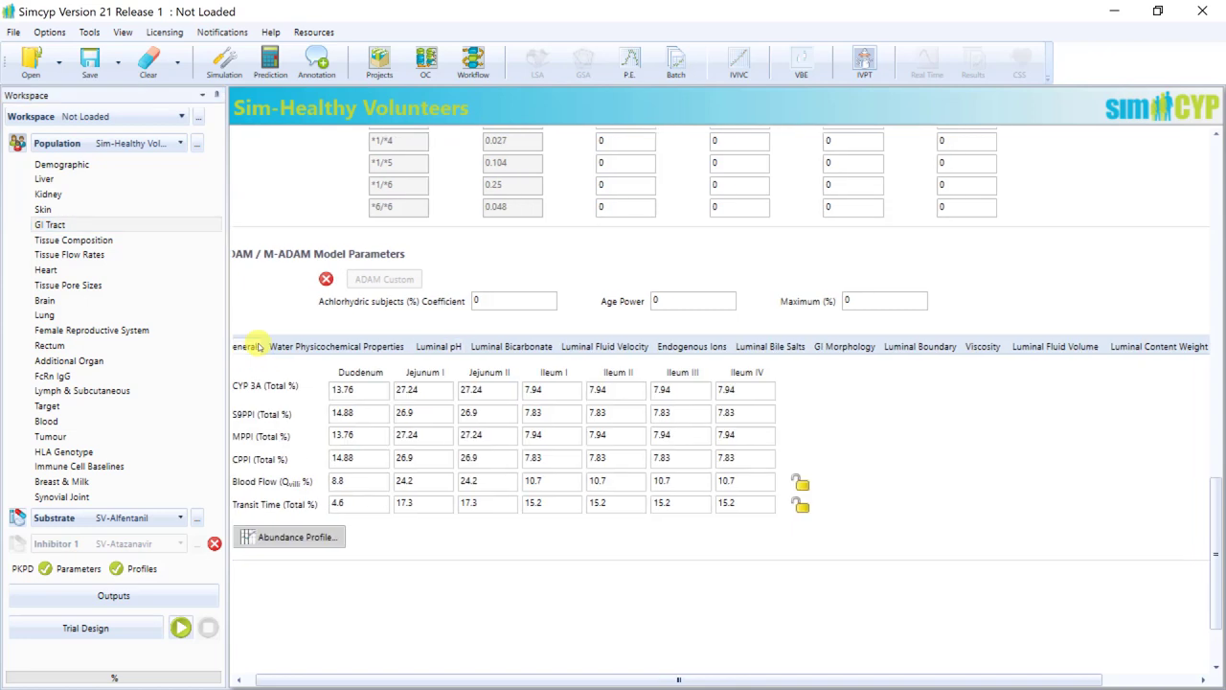
pyautogui.click(426, 349)
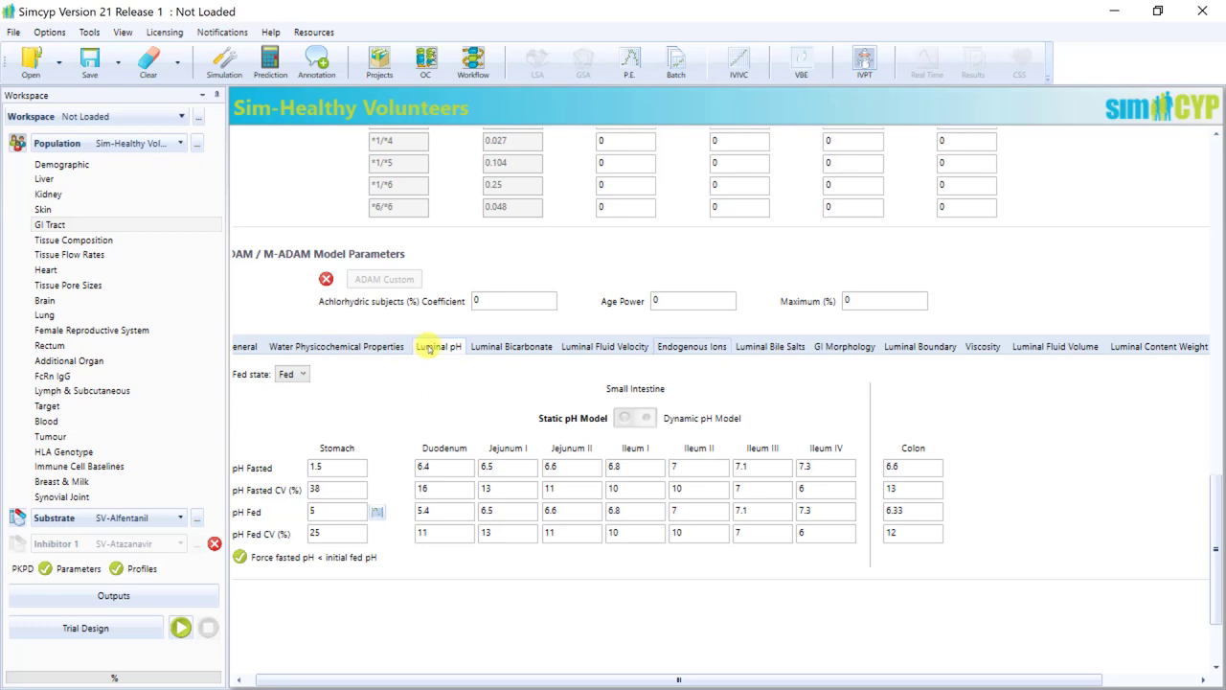
pyautogui.click(747, 351)
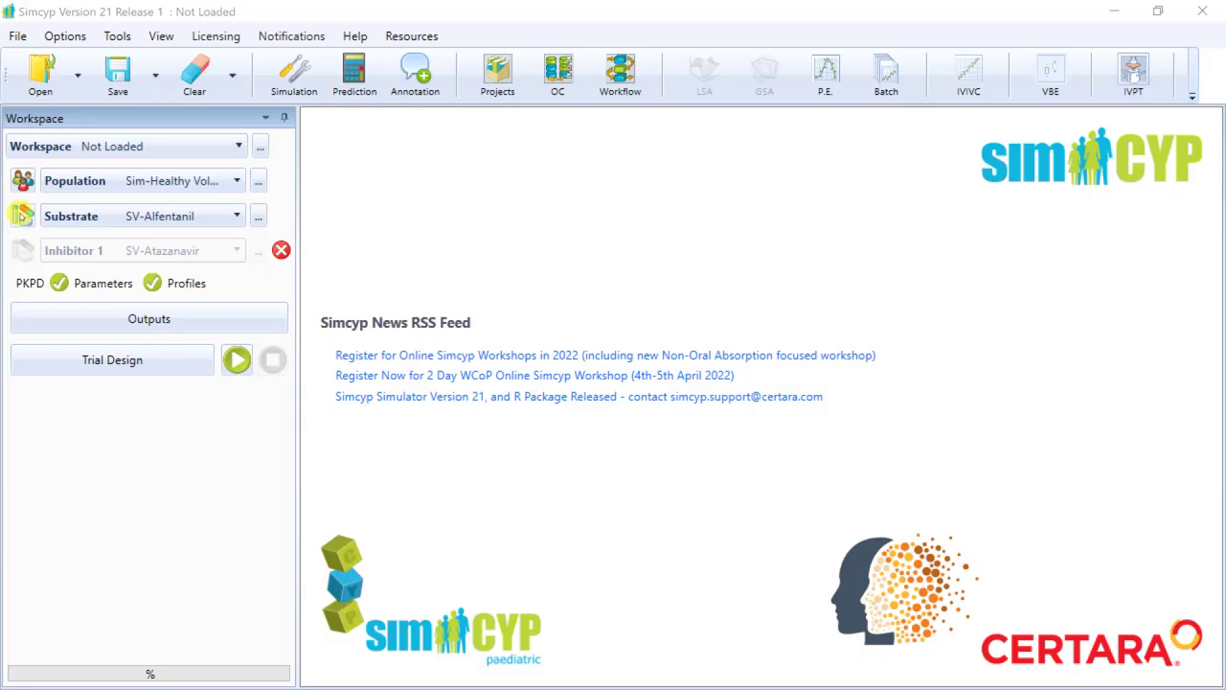
# - Show the SV-Alfentanil substrate's Absorption page with its first-order model
pyautogui.click(21, 215)
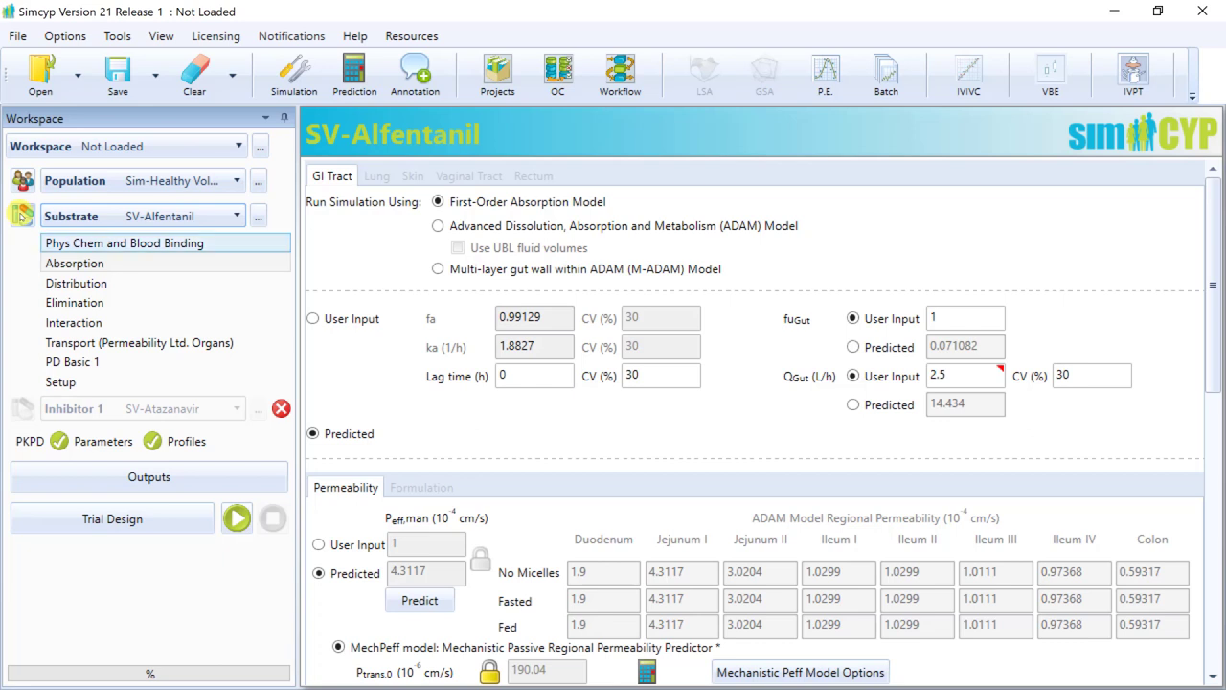
pyautogui.click(75, 263)
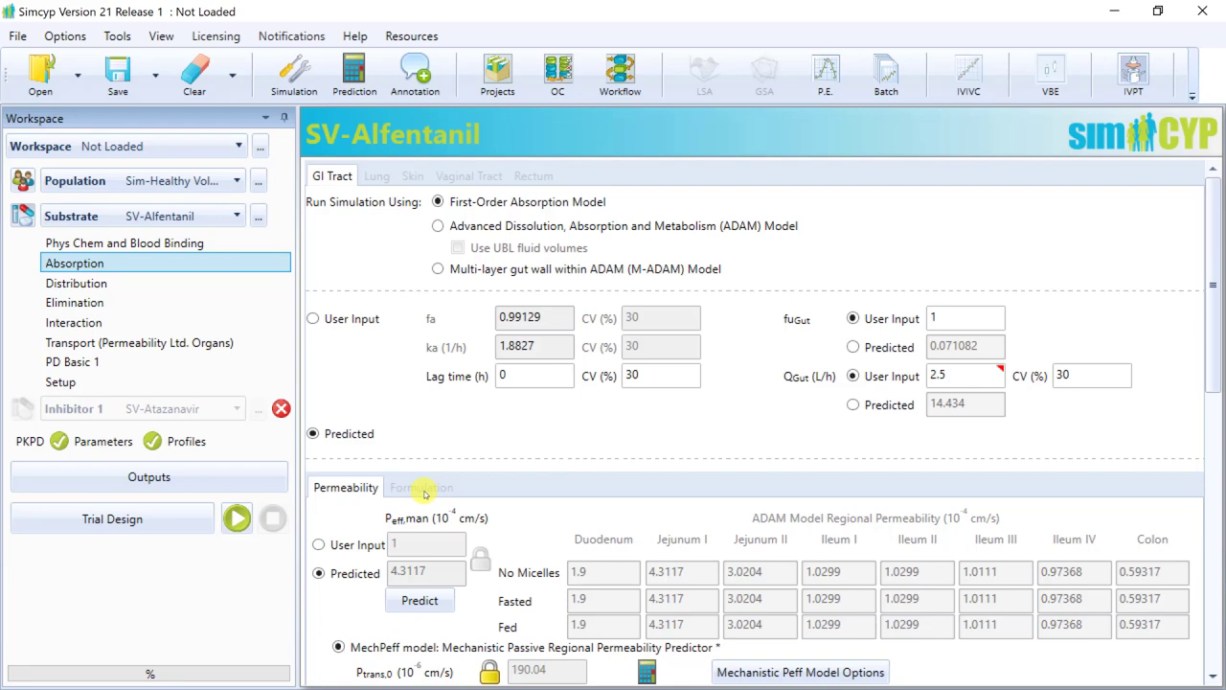
pyautogui.scroll(-3, 424, 493)
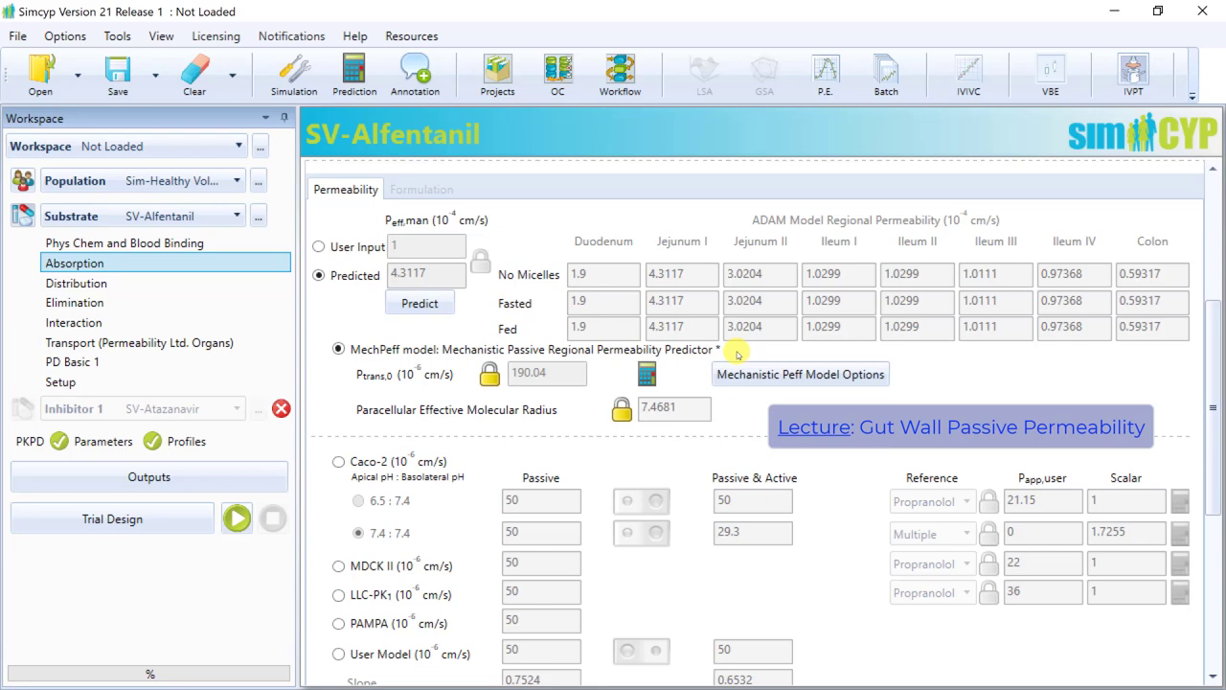
pyautogui.scroll(5, 738, 355)
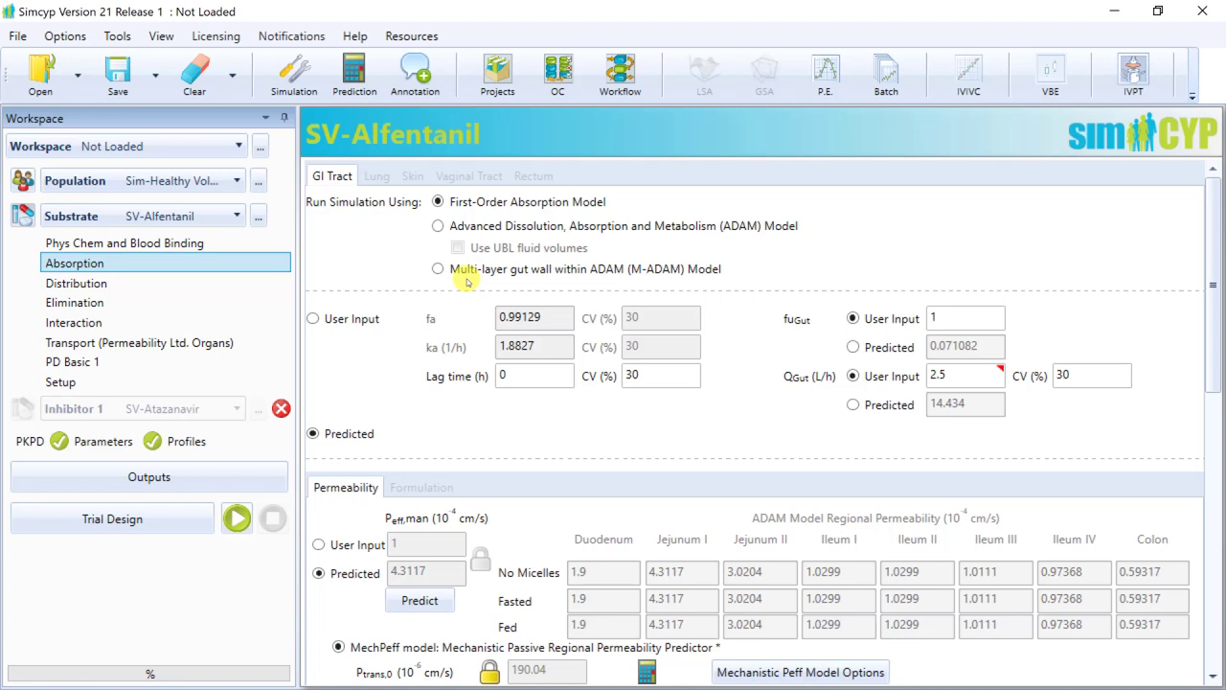
# - Set SV-Alfentanil absorption to the ADAM model and show its Formulation settings
pyautogui.click(484, 225)
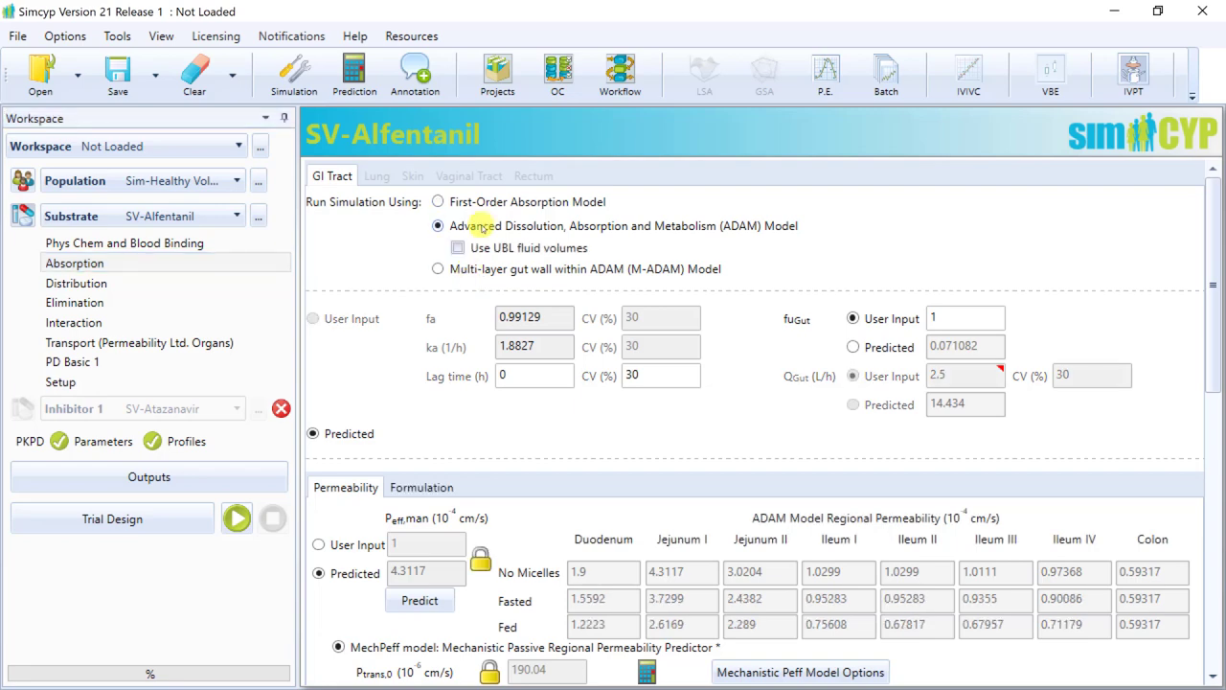
pyautogui.scroll(-3, 484, 375)
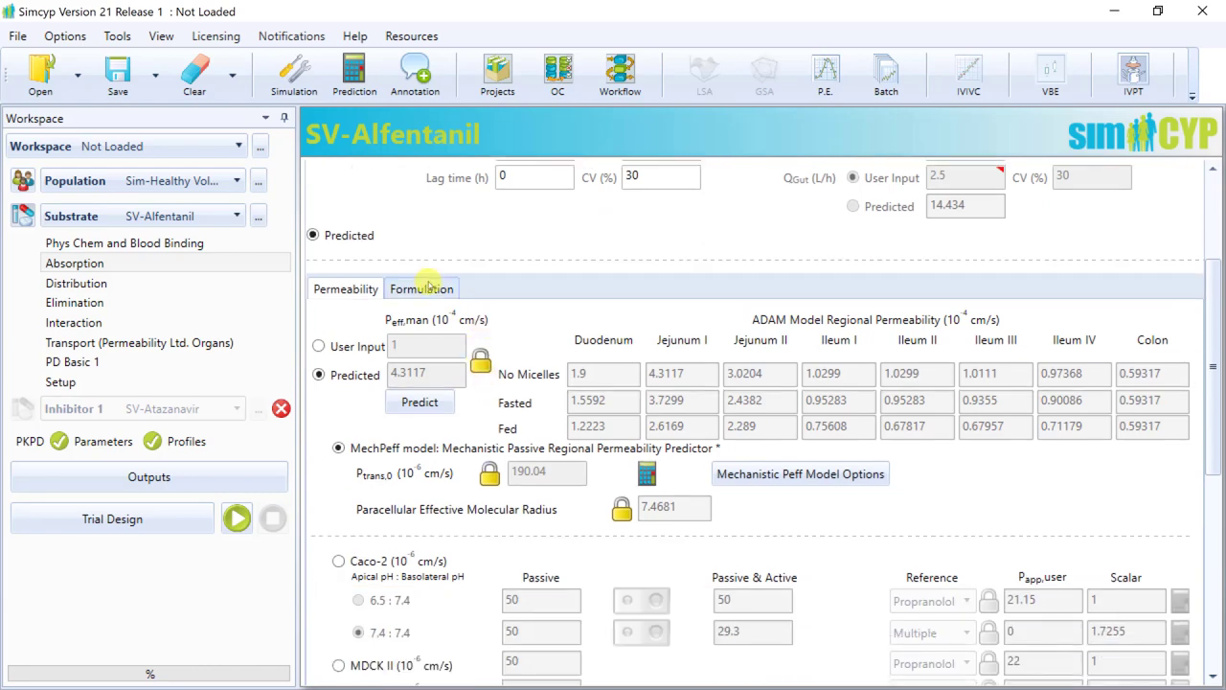
pyautogui.click(429, 284)
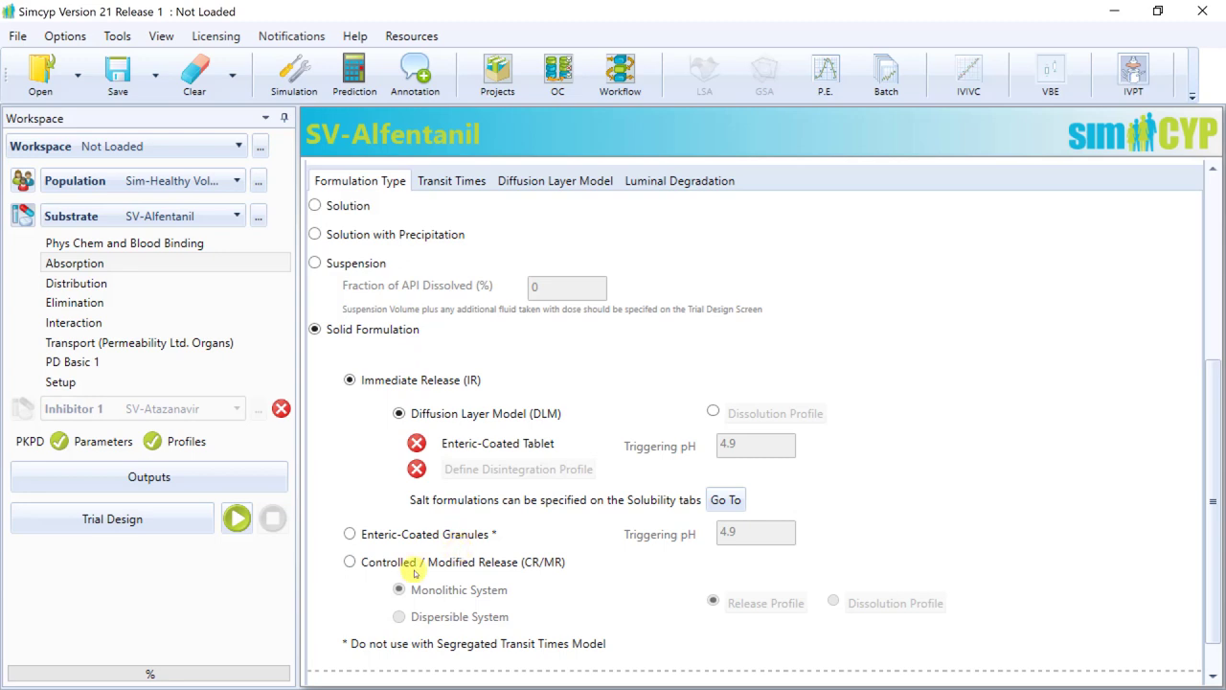
# - Review the segregated transit times and list the fed states for fluid and dissolved drug
pyautogui.click(424, 185)
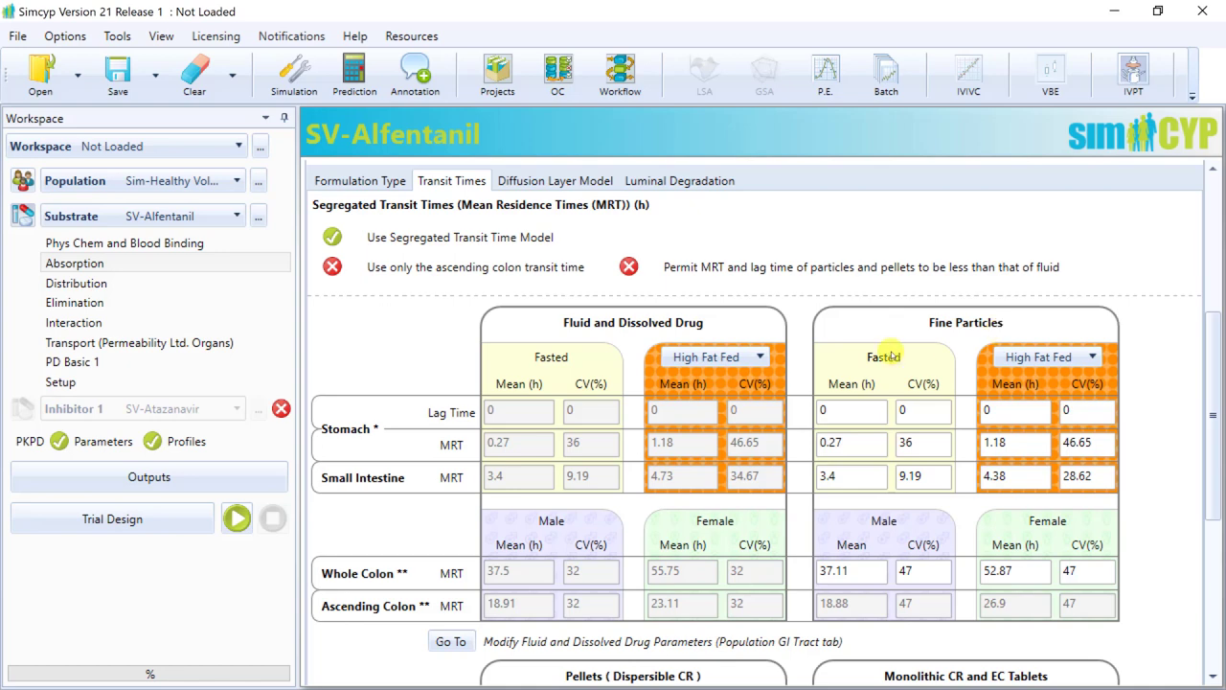
pyautogui.scroll(-4, 882, 355)
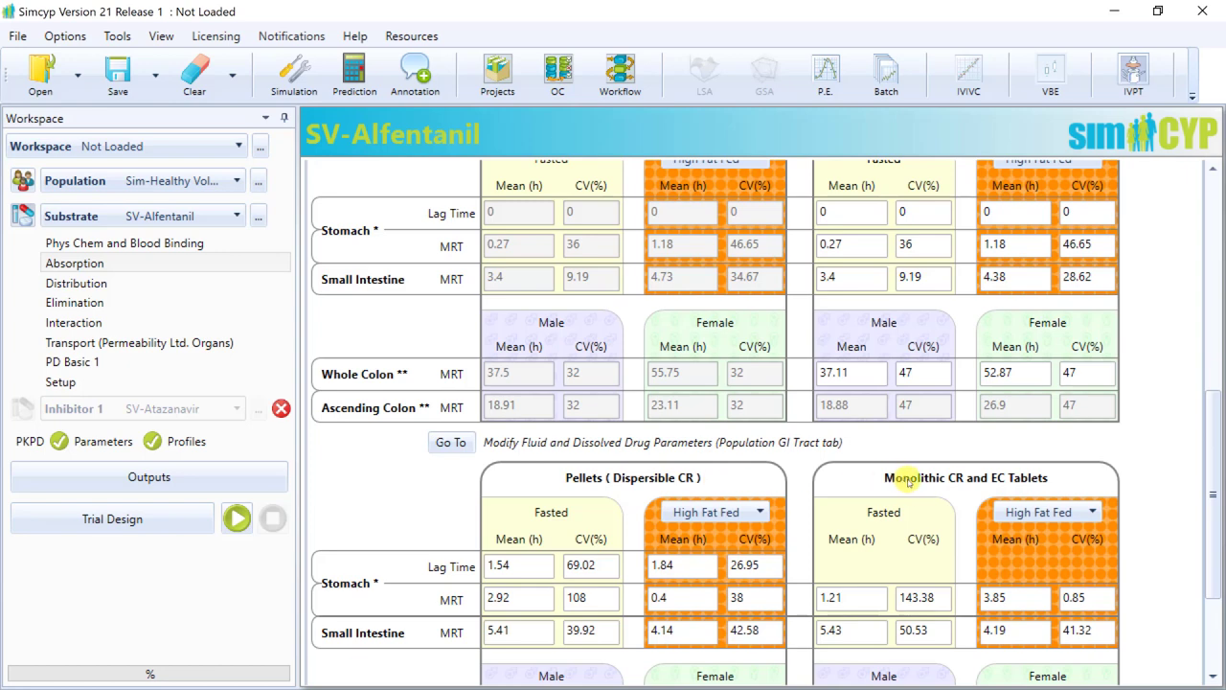
pyautogui.scroll(2, 908, 482)
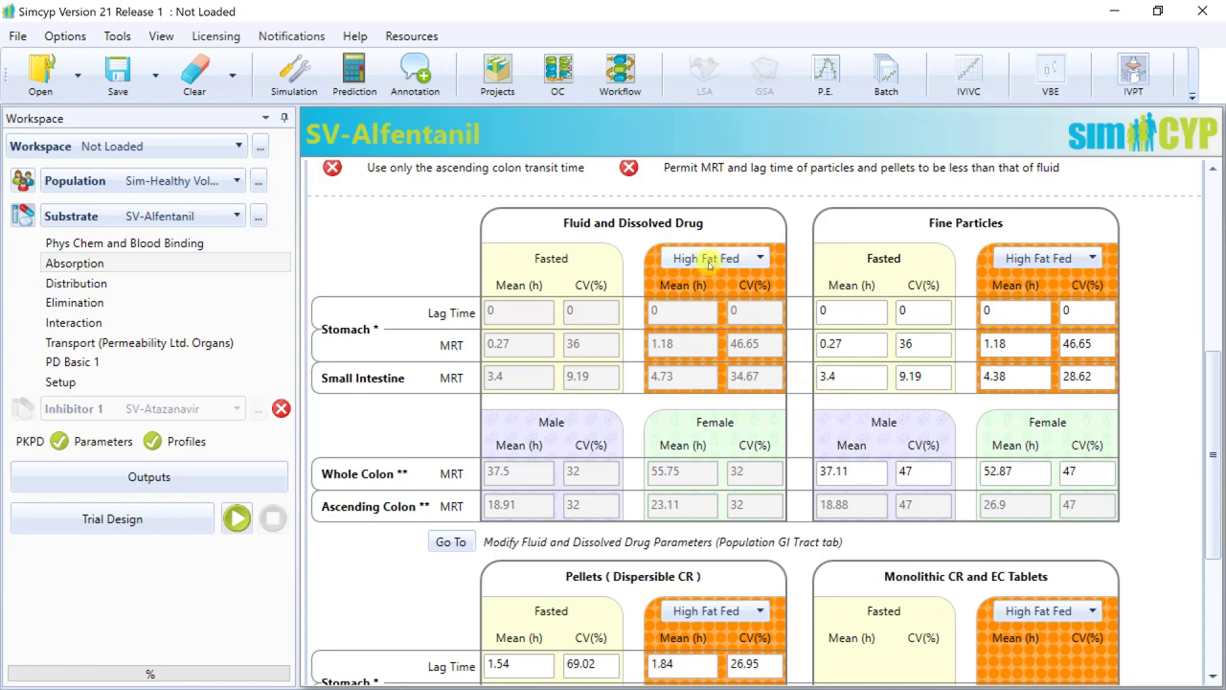
pyautogui.click(759, 260)
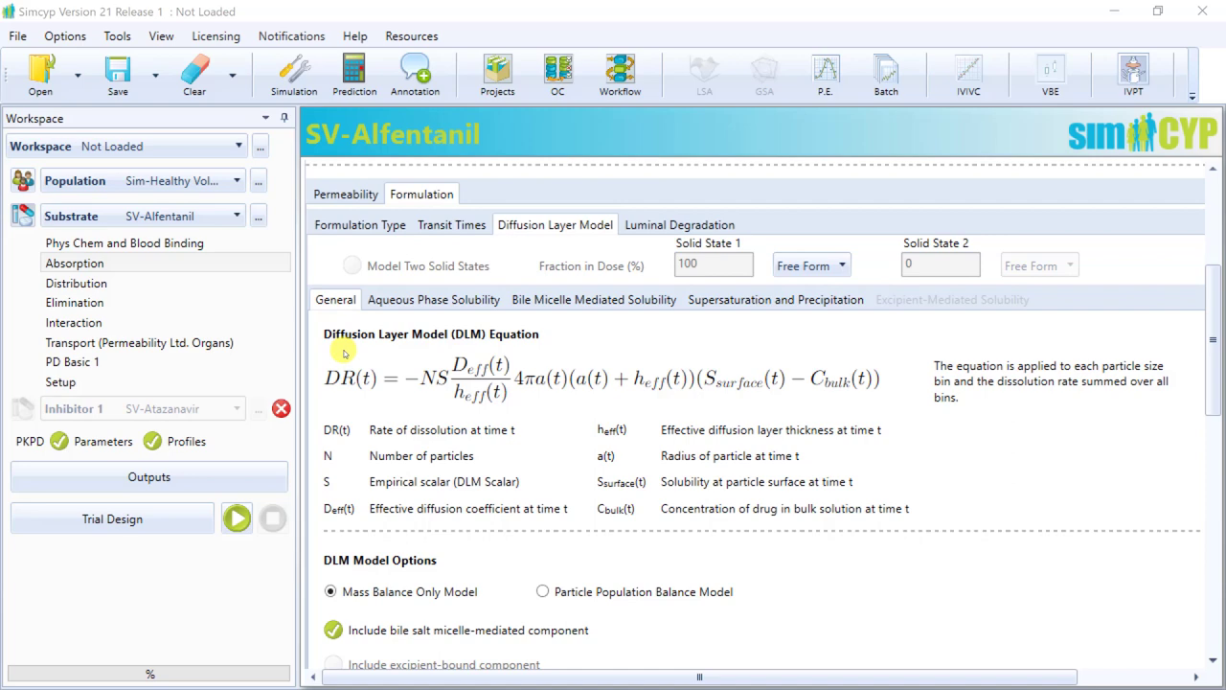
# - Set SV-Alfentanil's diffusion layer model to the Particle Population Balance Model
pyautogui.scroll(-5, 446, 438)
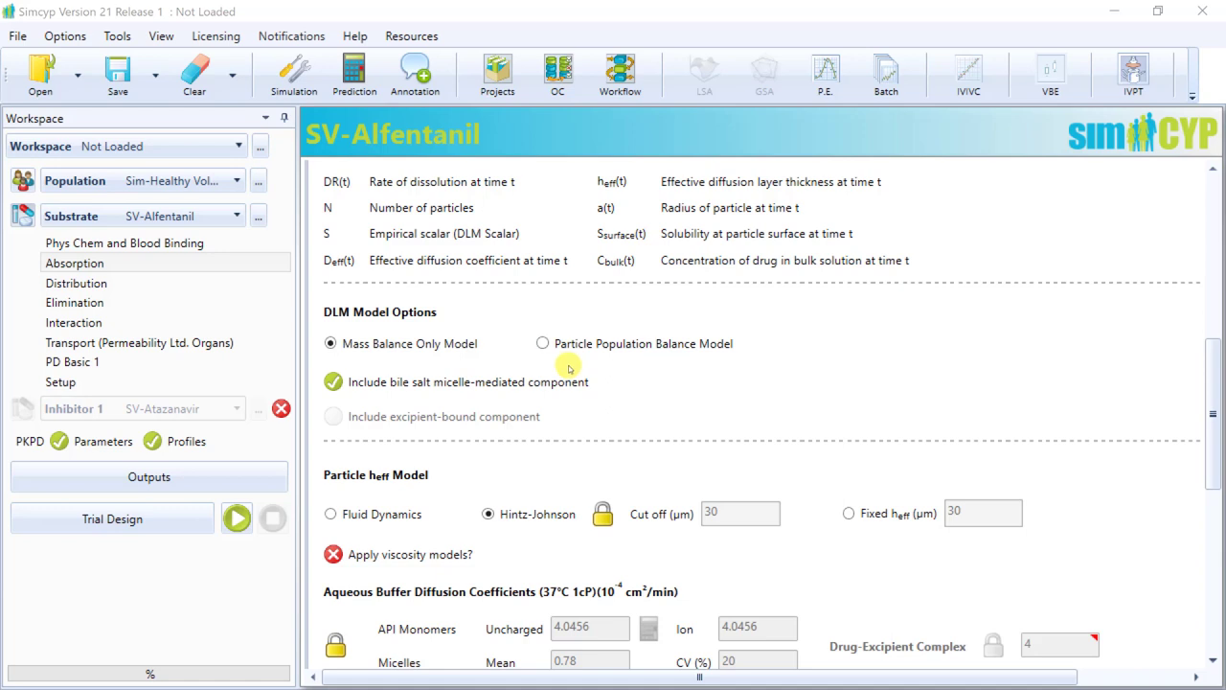
pyautogui.click(542, 343)
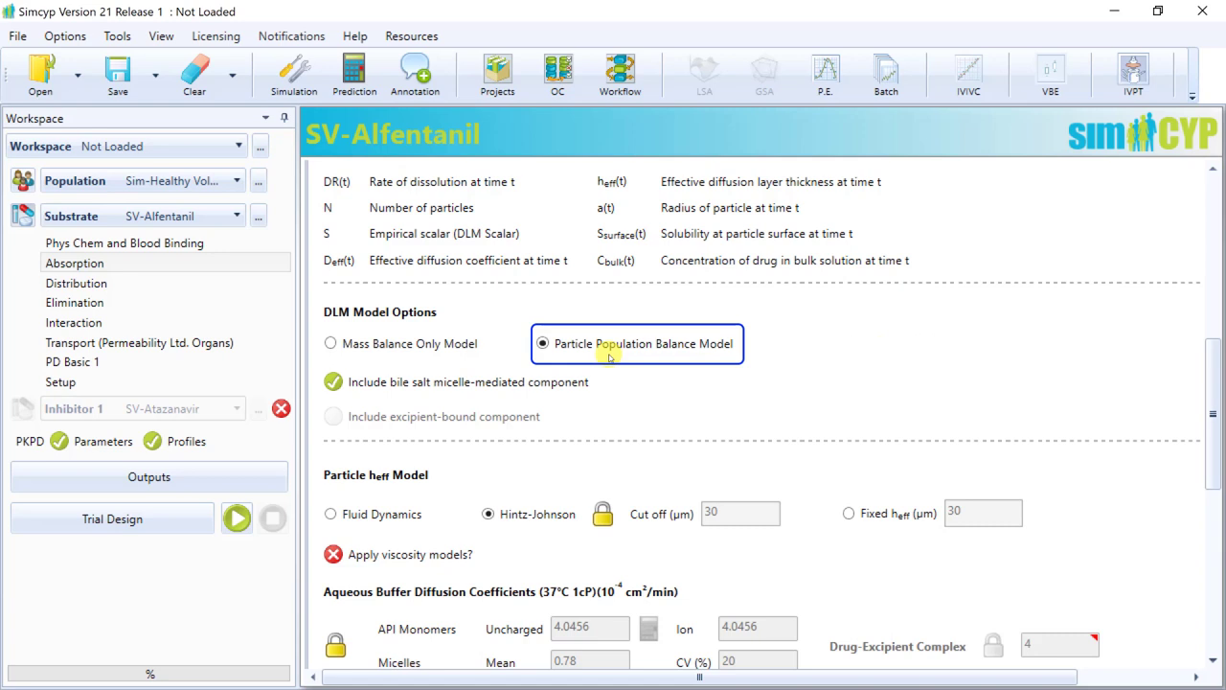
pyautogui.scroll(-3, 609, 356)
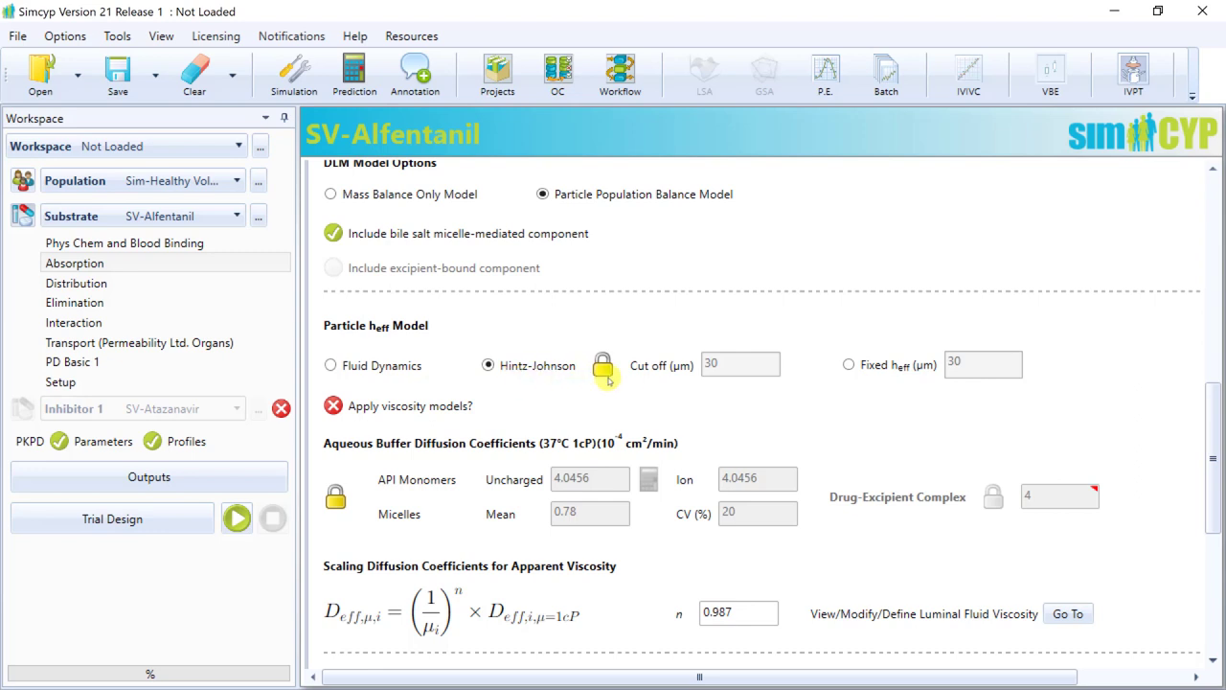
pyautogui.scroll(-8, 635, 381)
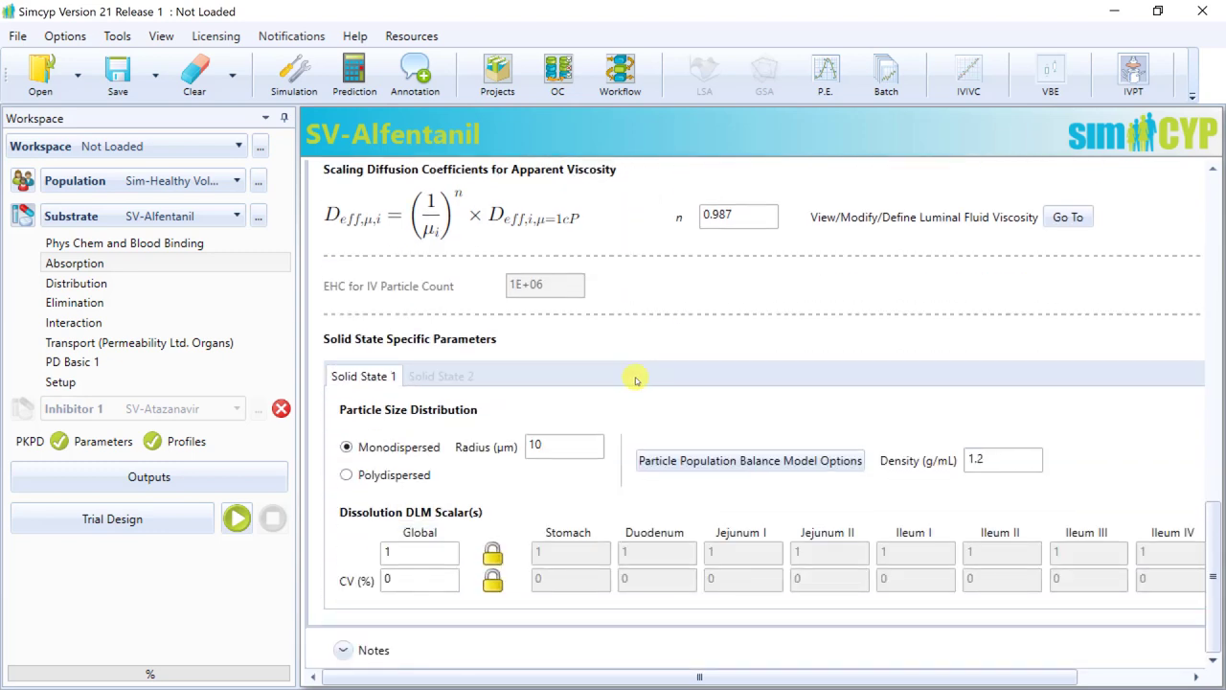
# - Make Solid State 1's particle size distribution polydispersed and show the particle population balance options
pyautogui.moveTo(487, 410)
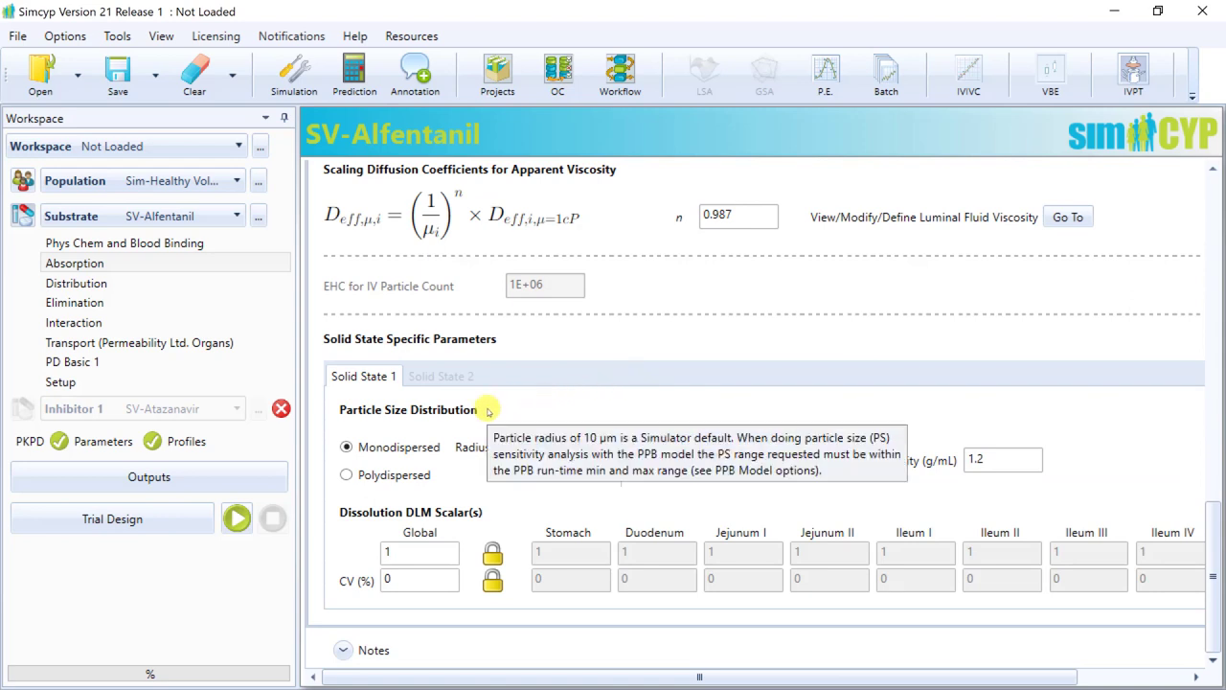
pyautogui.moveTo(560, 450)
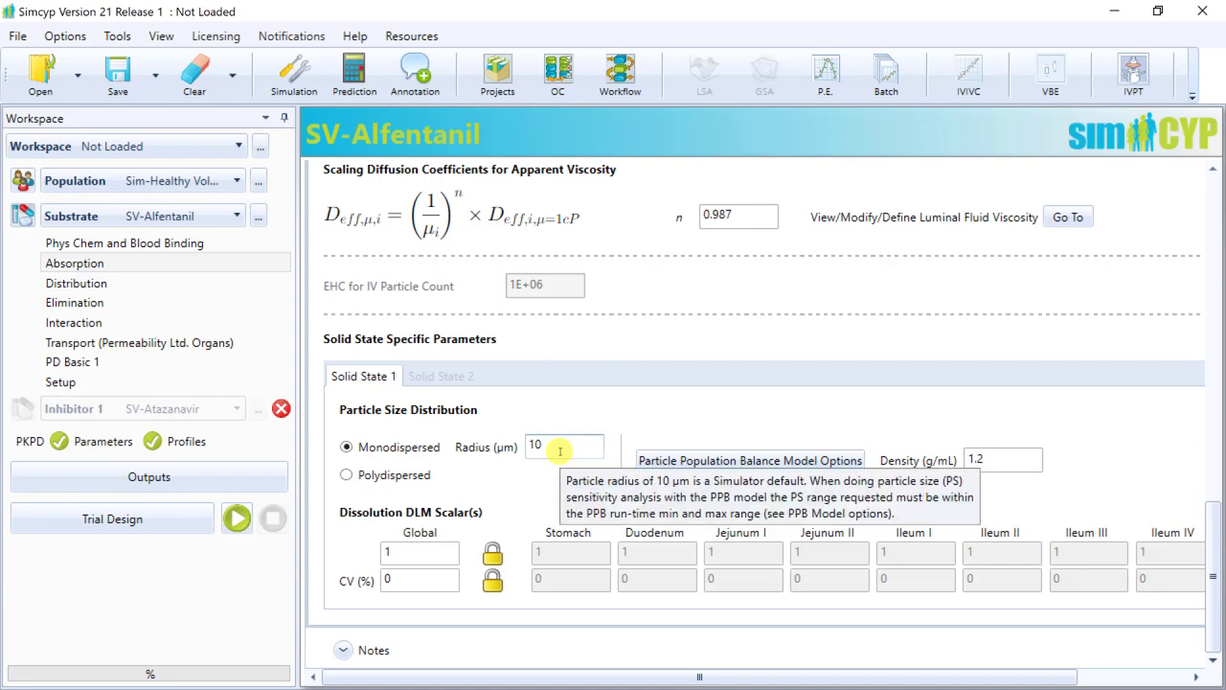
pyautogui.click(393, 474)
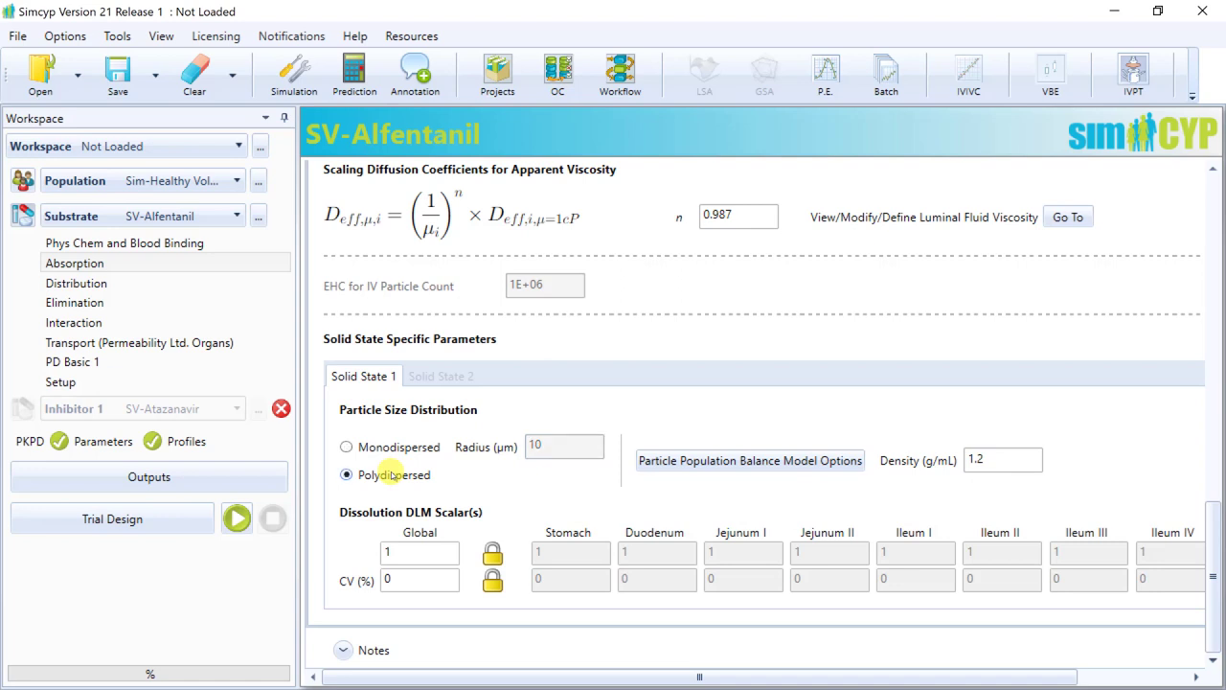
pyautogui.click(713, 460)
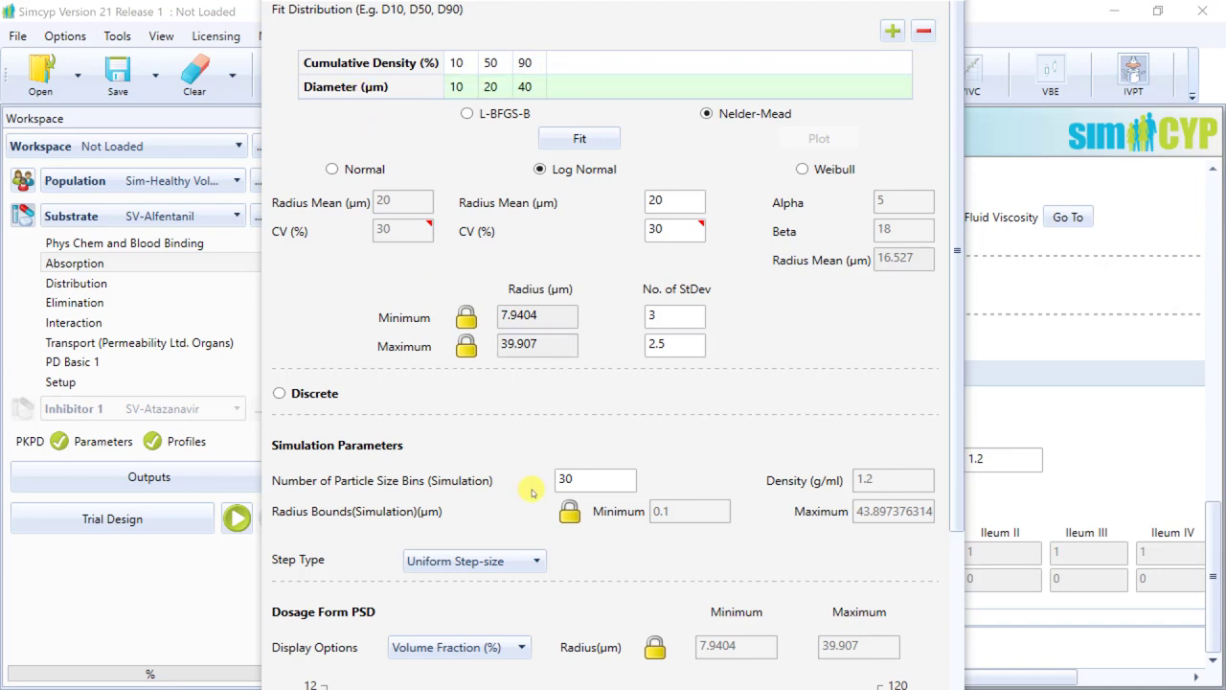
# - Close the particle size fit dialog with Escape, returning to the solid state parameters
pyautogui.press('Escape')
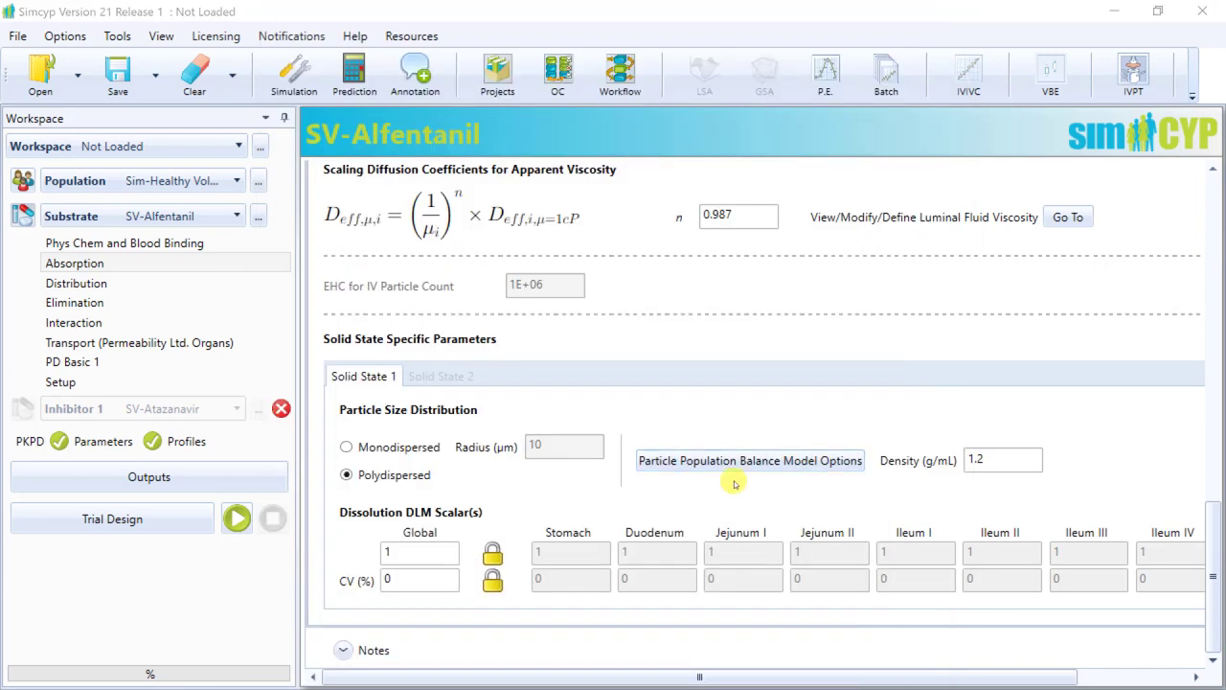
# - Enable Model Two Solid States, keeping Solid State 1 as Free Form, and reach Aqueous Phase Solubility
pyautogui.scroll(10, 735, 483)
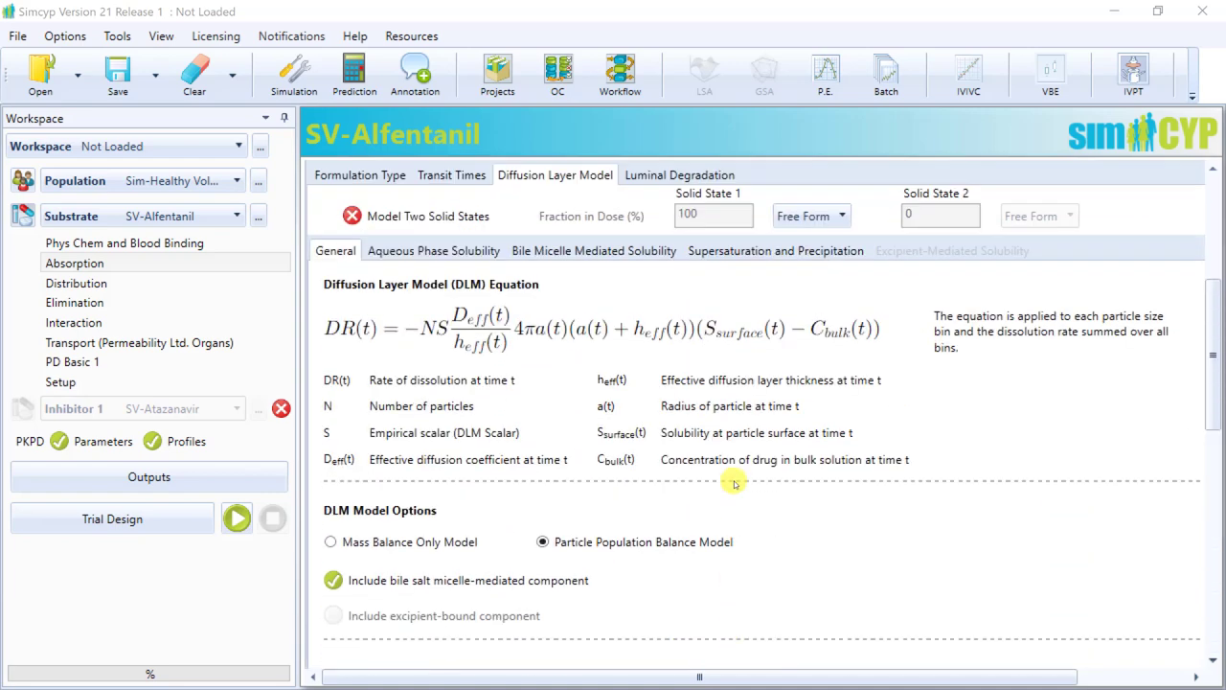
pyautogui.scroll(3, 735, 484)
pyautogui.click(352, 364)
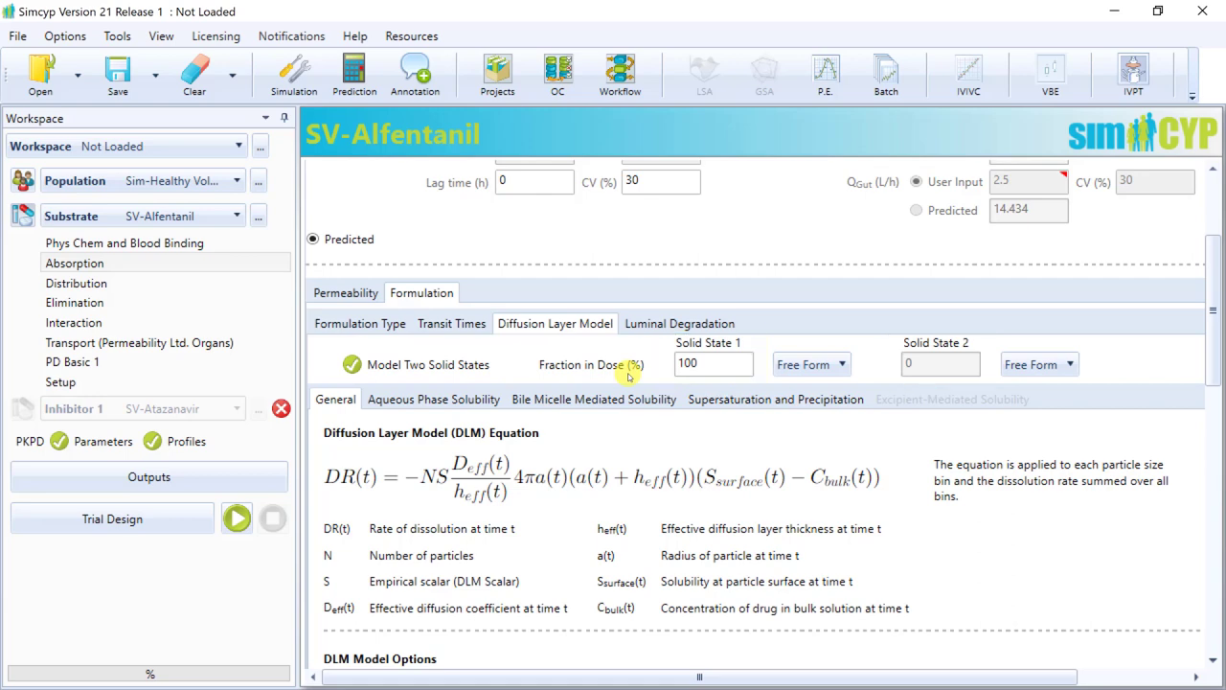
pyautogui.click(842, 365)
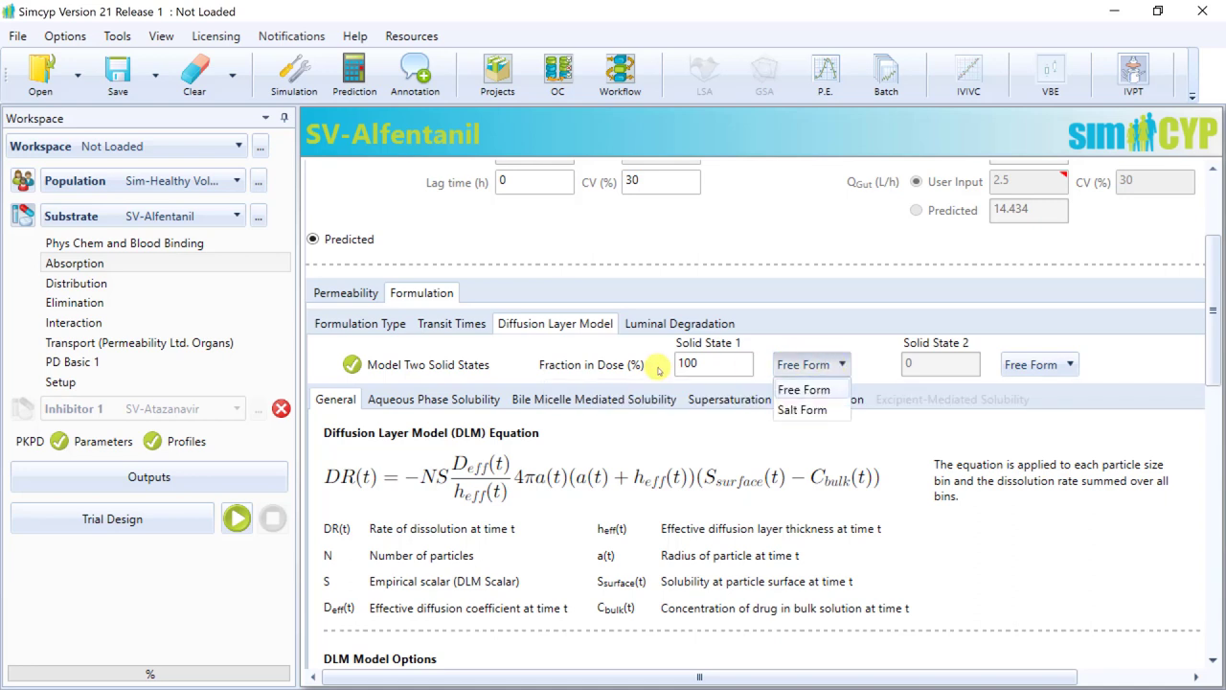
pyautogui.click(414, 374)
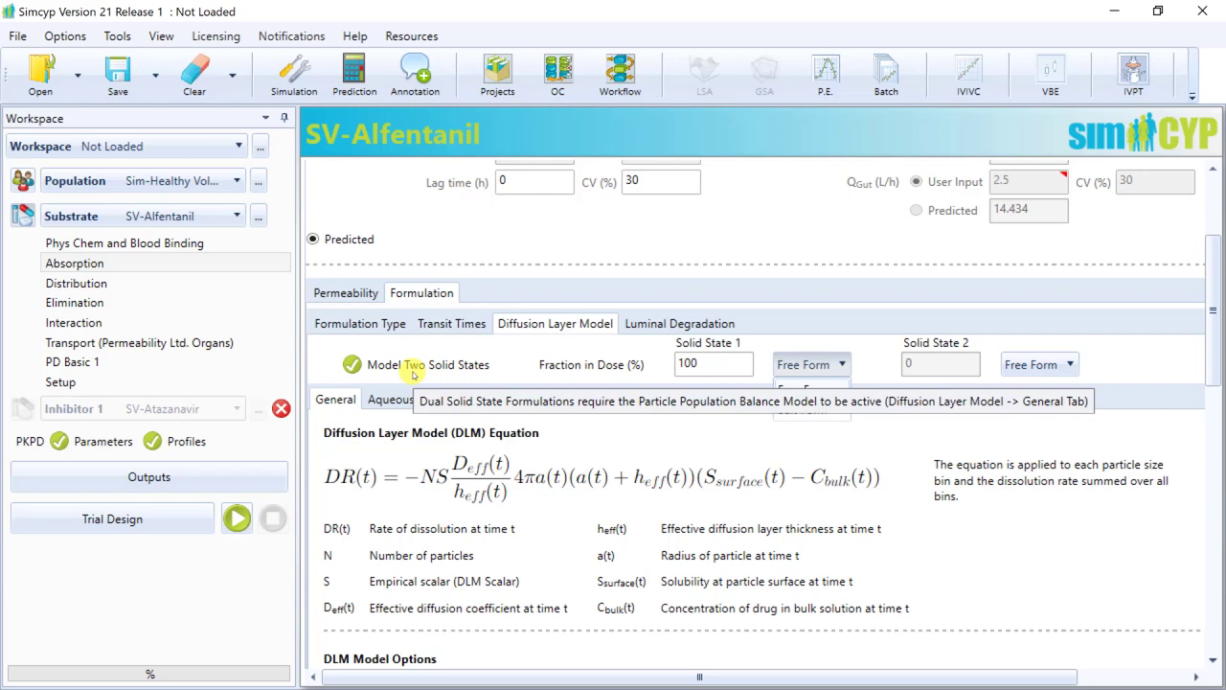
pyautogui.scroll(-10, 414, 374)
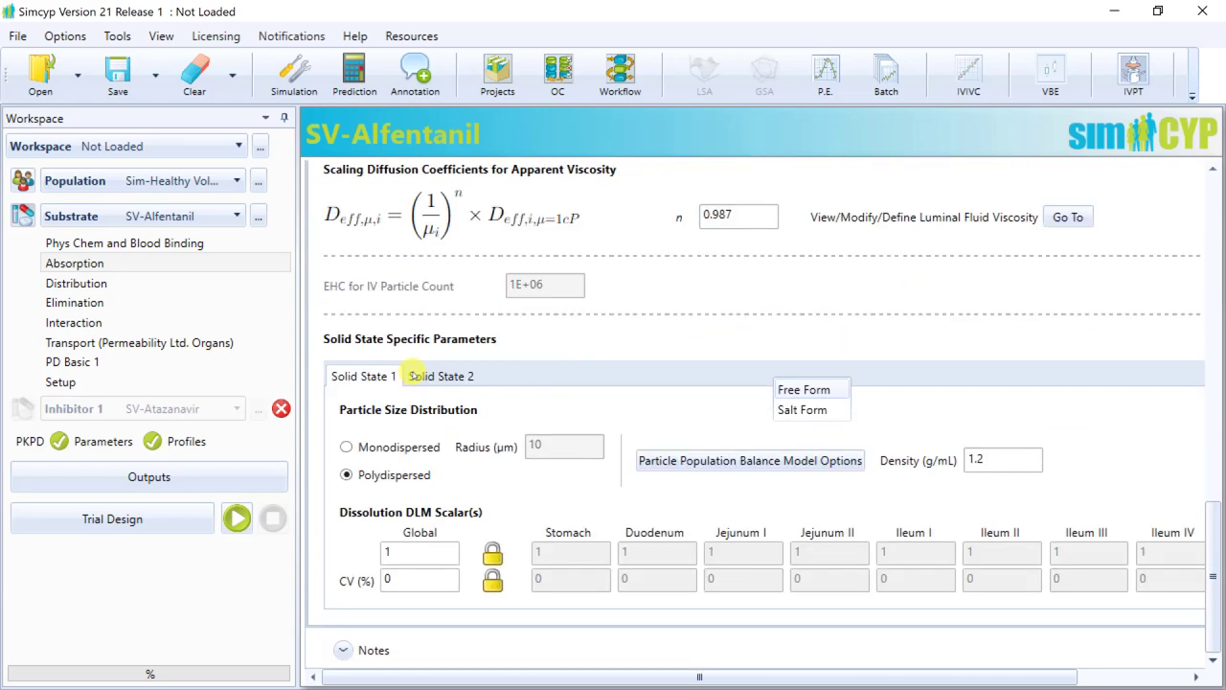
pyautogui.moveTo(483, 412)
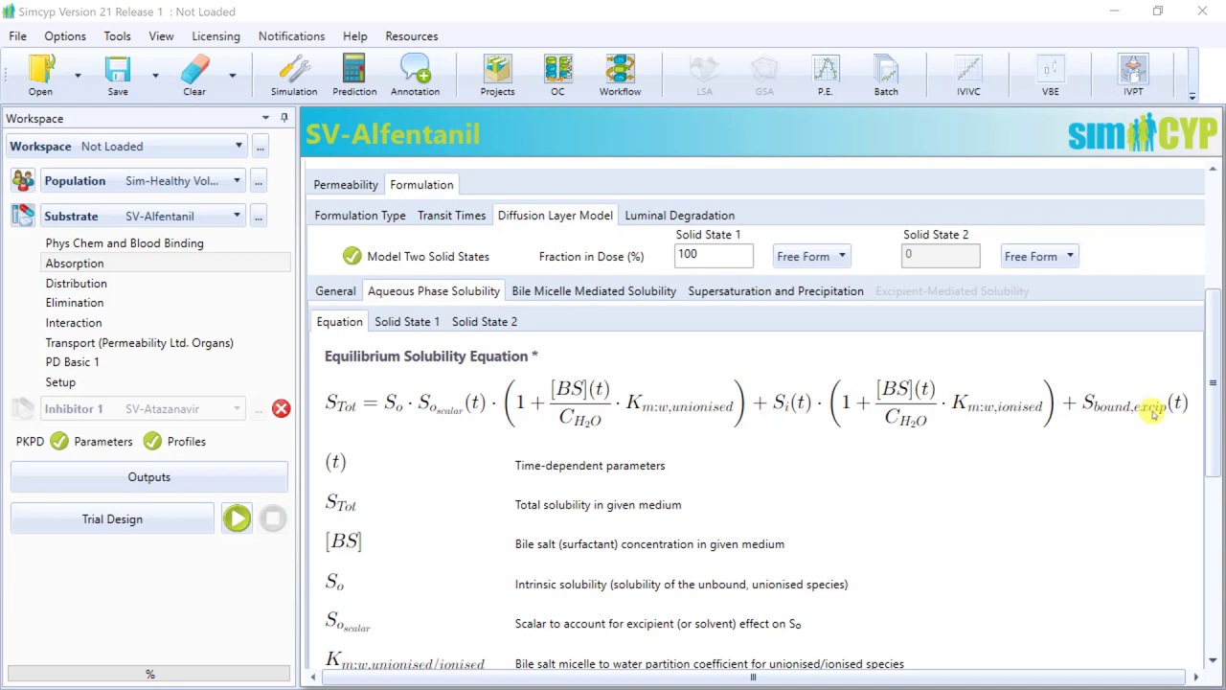
# - Try Solid State 1's predicted intrinsic solubility option and its prediction tool, then close it
pyautogui.click(424, 322)
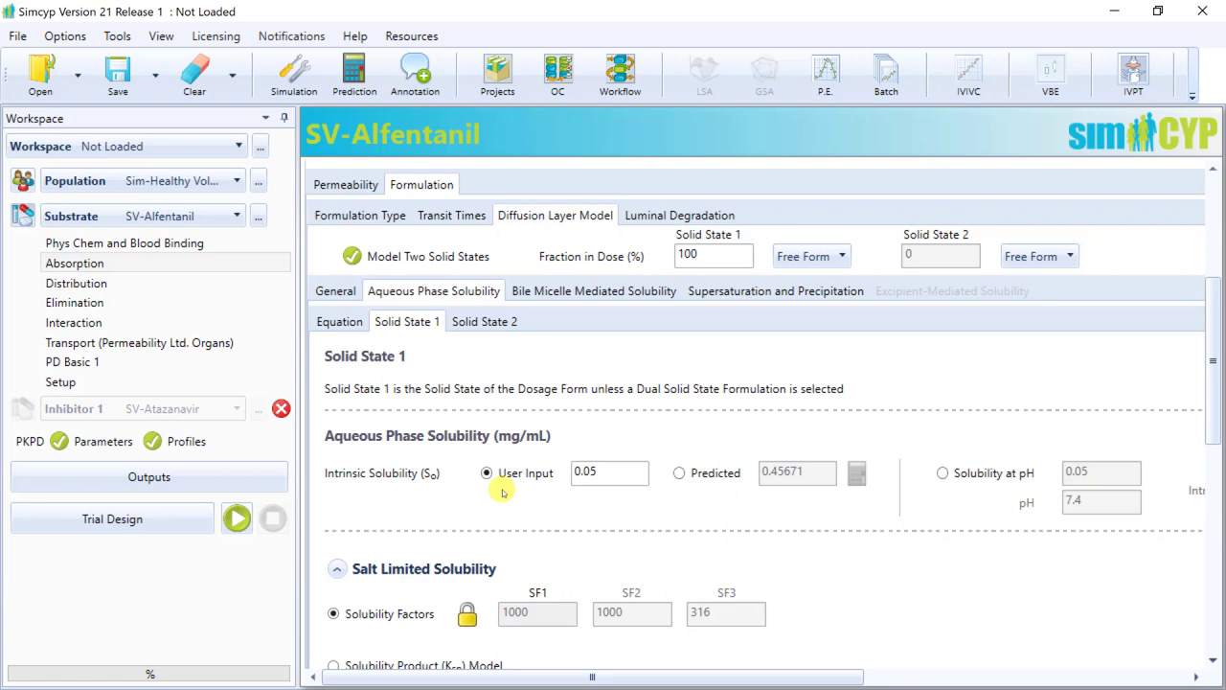
pyautogui.click(714, 473)
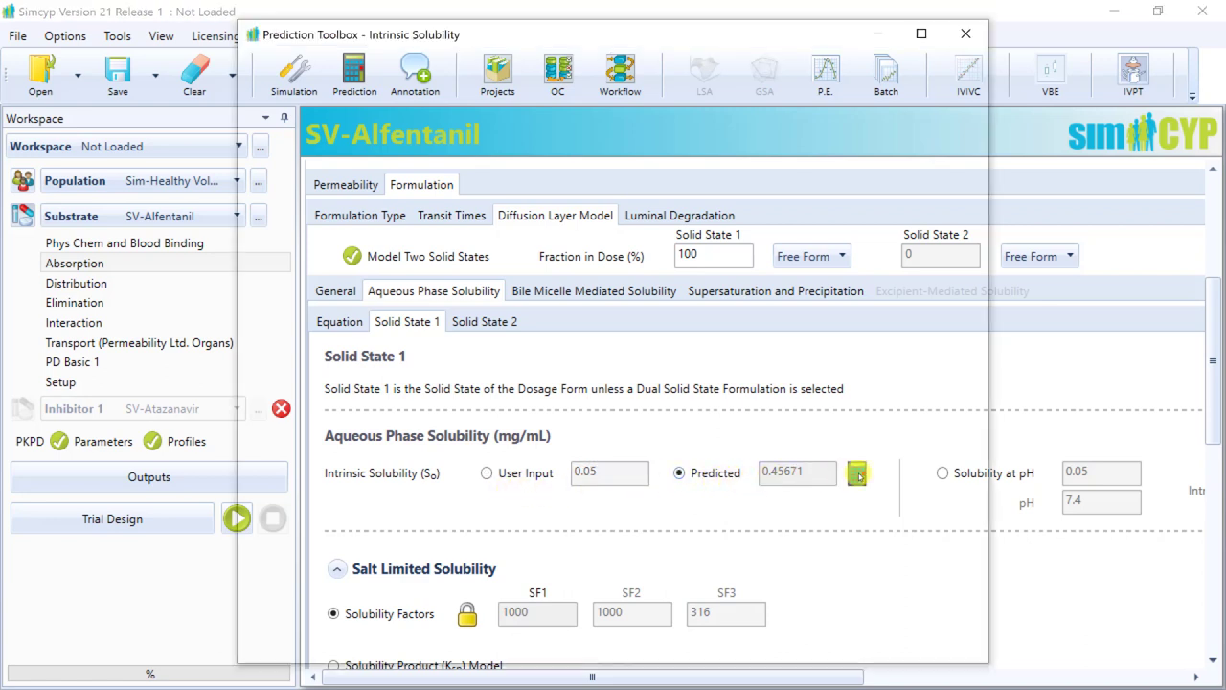
pyautogui.click(858, 474)
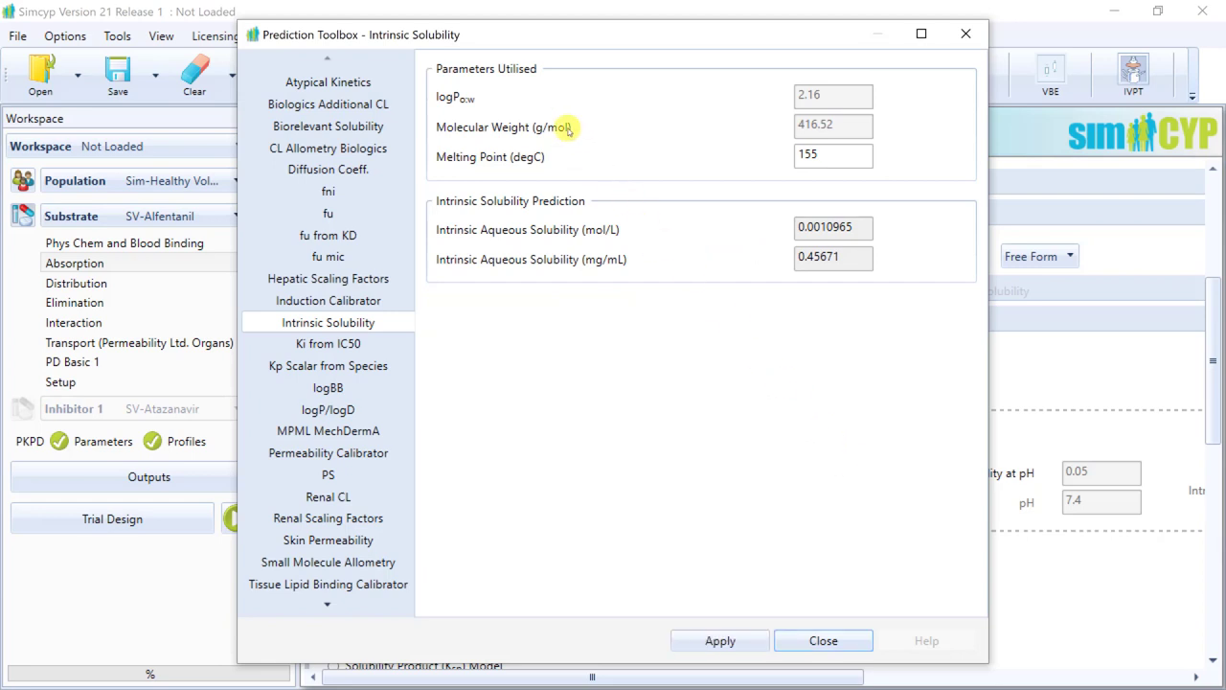
pyautogui.click(805, 640)
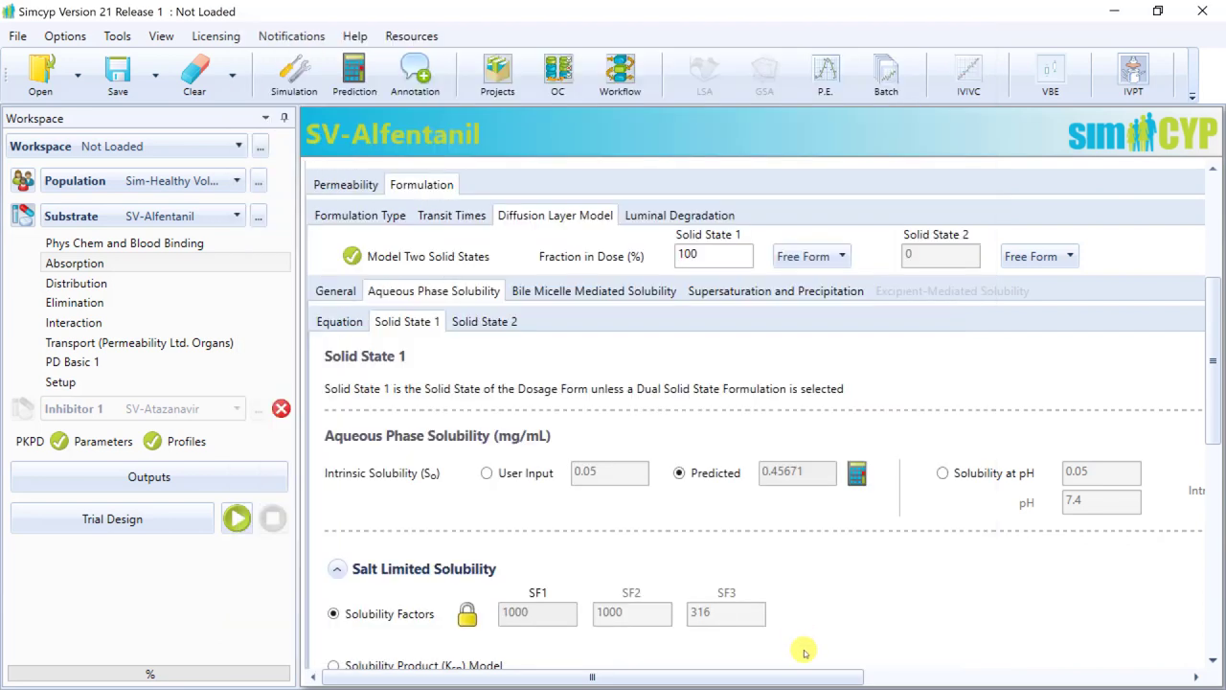
# - Base the intrinsic solubility on the measured 0.05 at pH 7.4
pyautogui.moveTo(811, 678); pyautogui.dragTo(1106, 678)
pyautogui.scroll(-1, 482, 484)
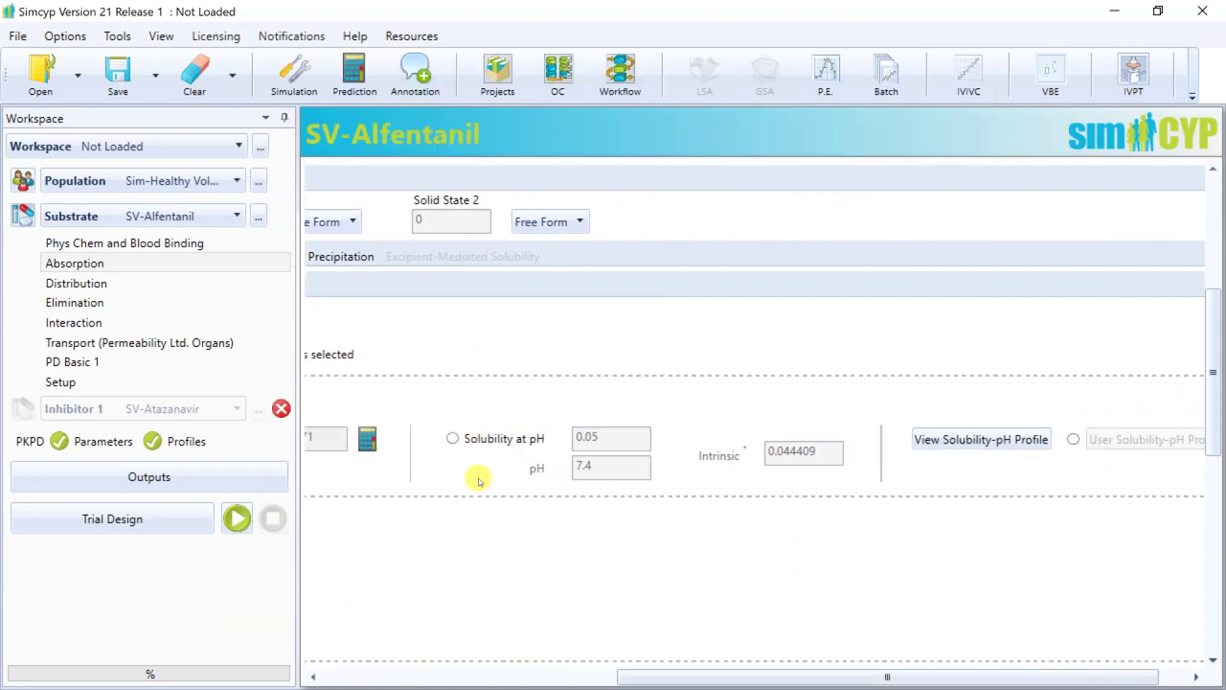
pyautogui.click(453, 440)
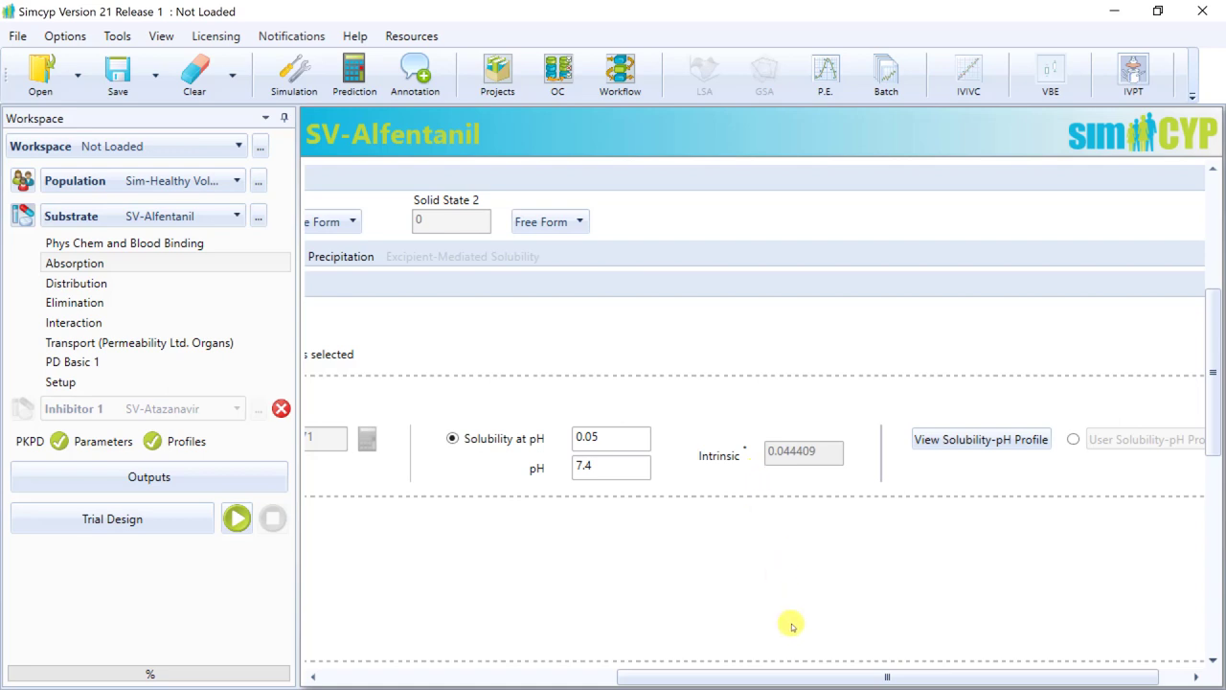
pyautogui.moveTo(695, 675); pyautogui.dragTo(327, 656)
# - Use the Ksp model for salt-limited solubility: hydrochloride counterion, 10 mg/mL at pHmax, Ksp 482.49
pyautogui.scroll(-3, 384, 511)
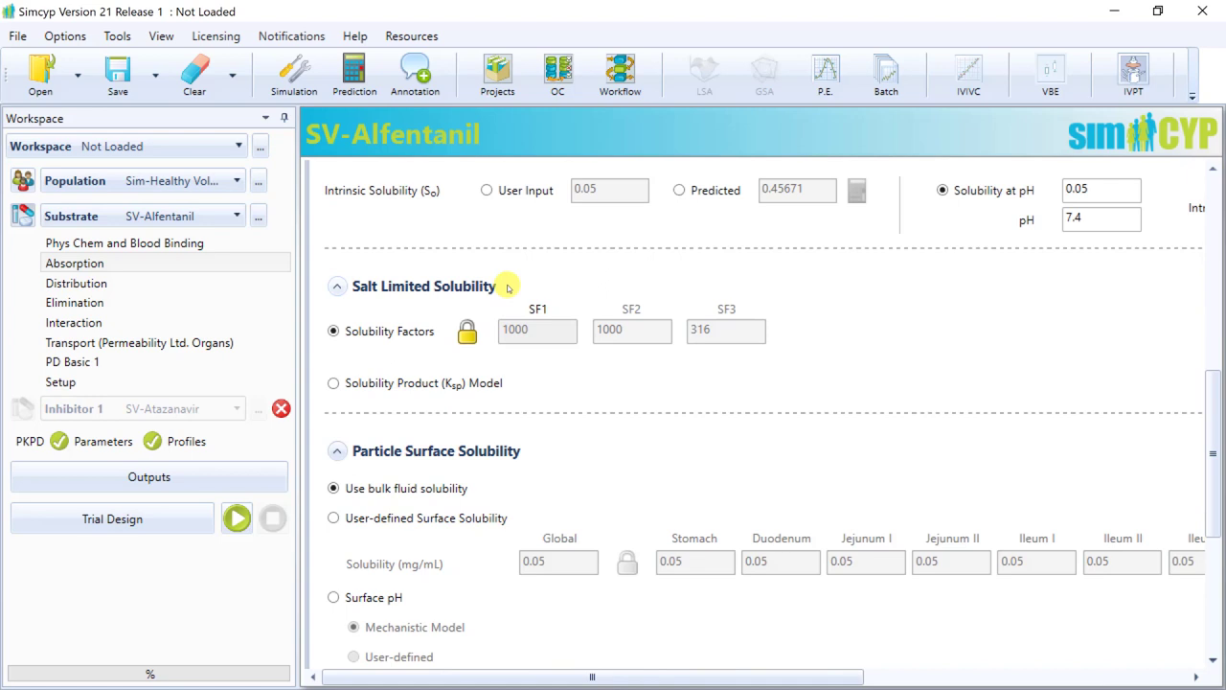
pyautogui.scroll(-1, 508, 287)
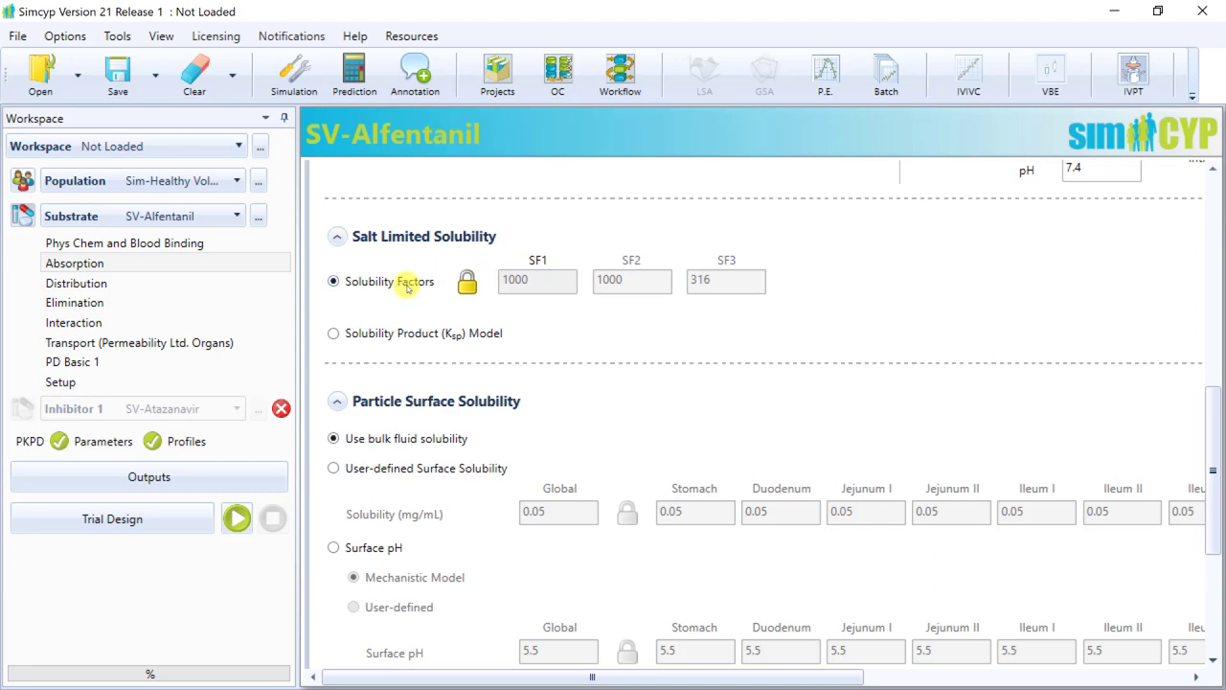
pyautogui.click(333, 334)
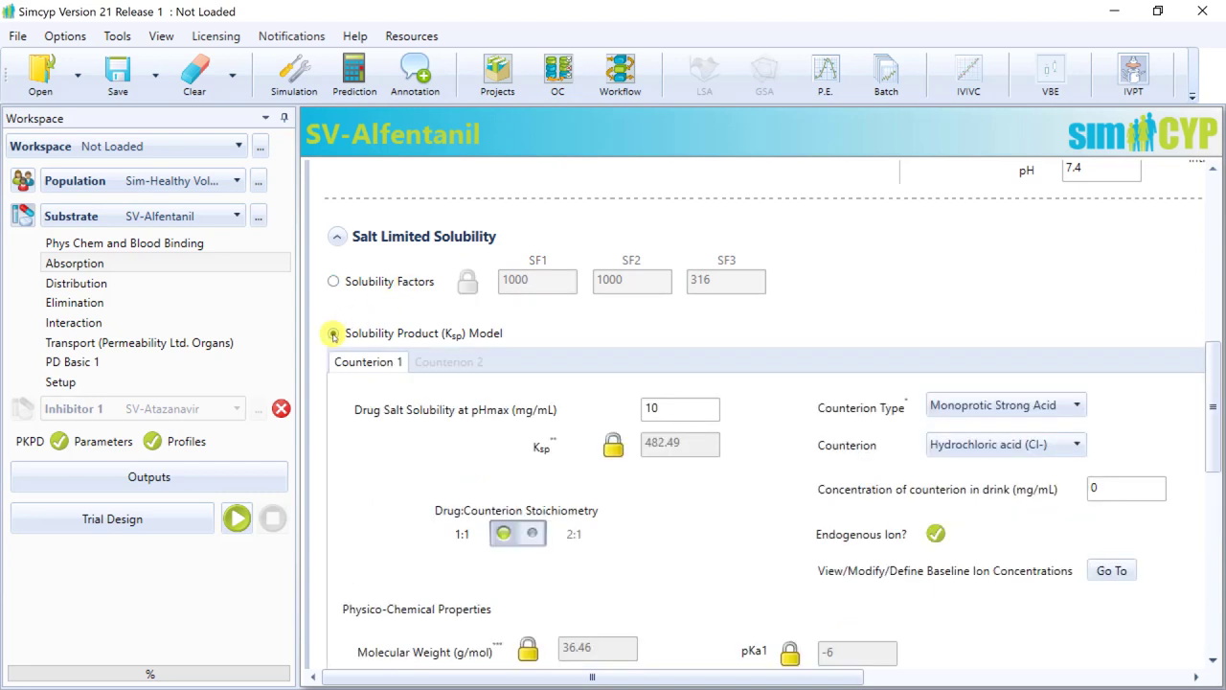
pyautogui.scroll(-2, 333, 334)
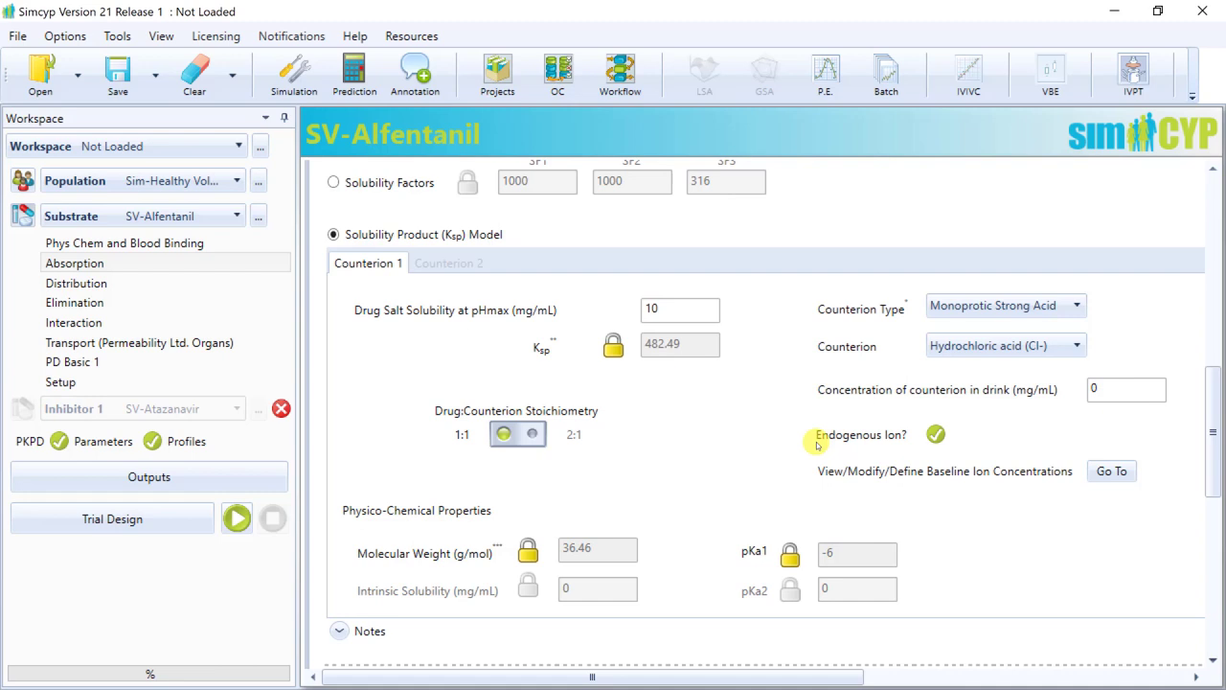
# - Revert salt-limited solubility to Solubility Factors 1000, 1000 and 316
pyautogui.click(346, 183)
pyautogui.scroll(-2, 410, 205)
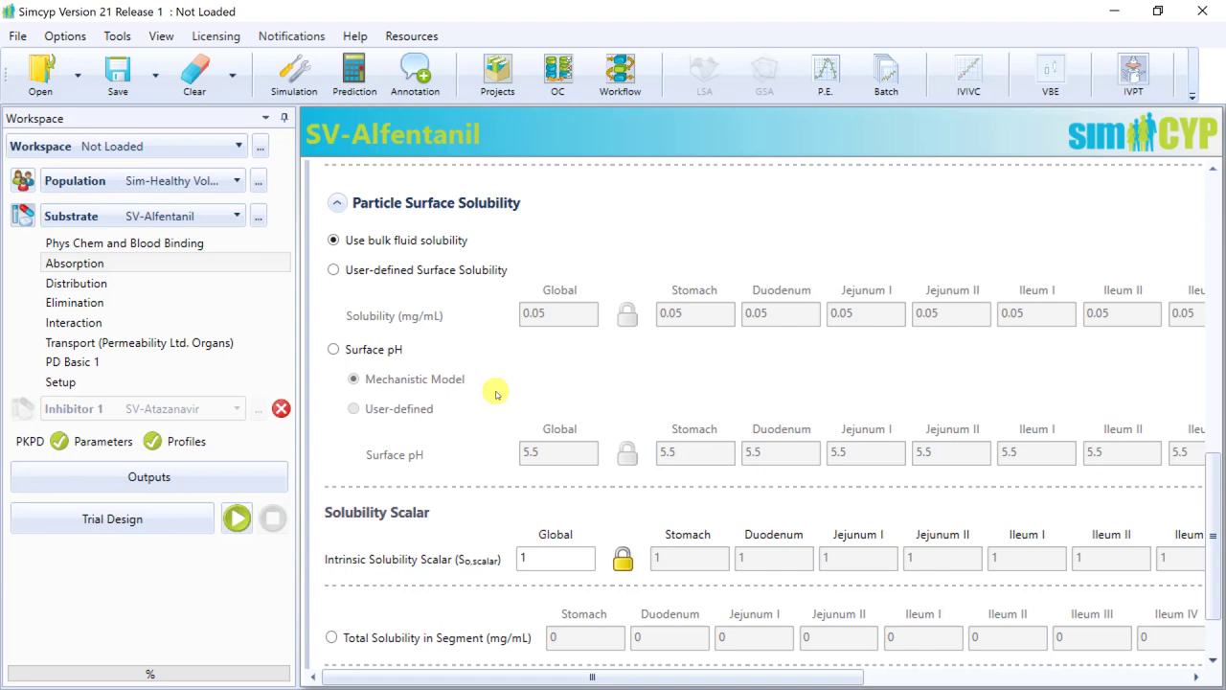
pyautogui.scroll(5, 496, 394)
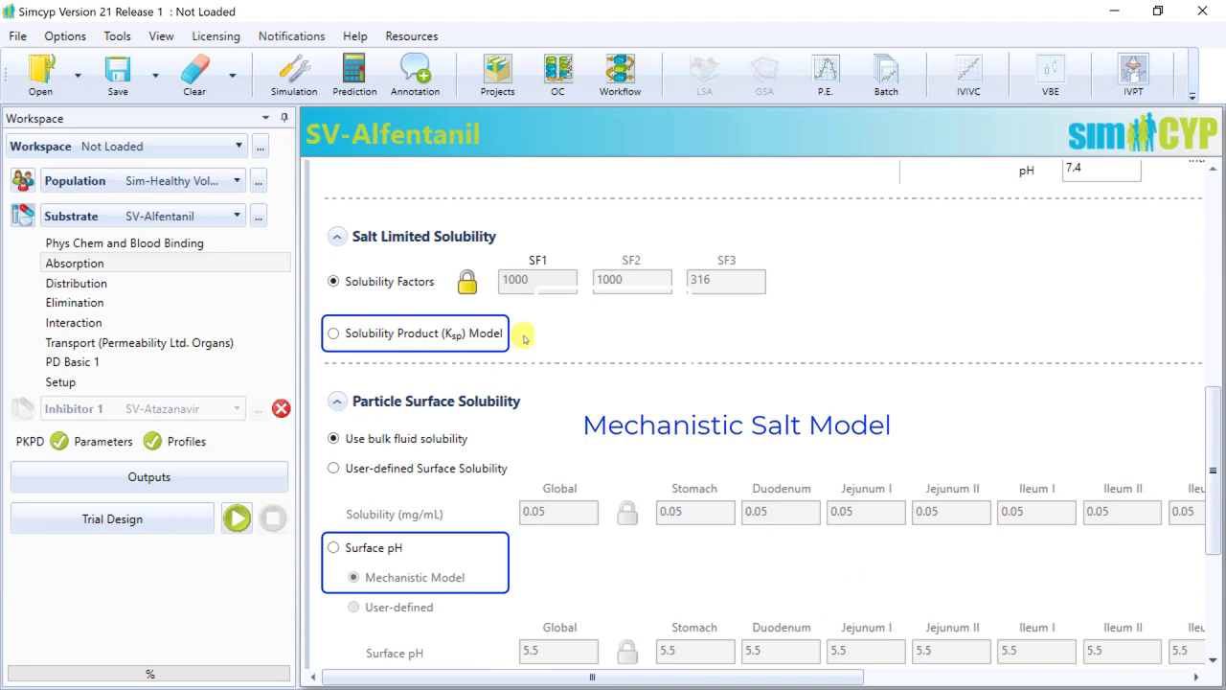
pyautogui.scroll(11, 525, 339)
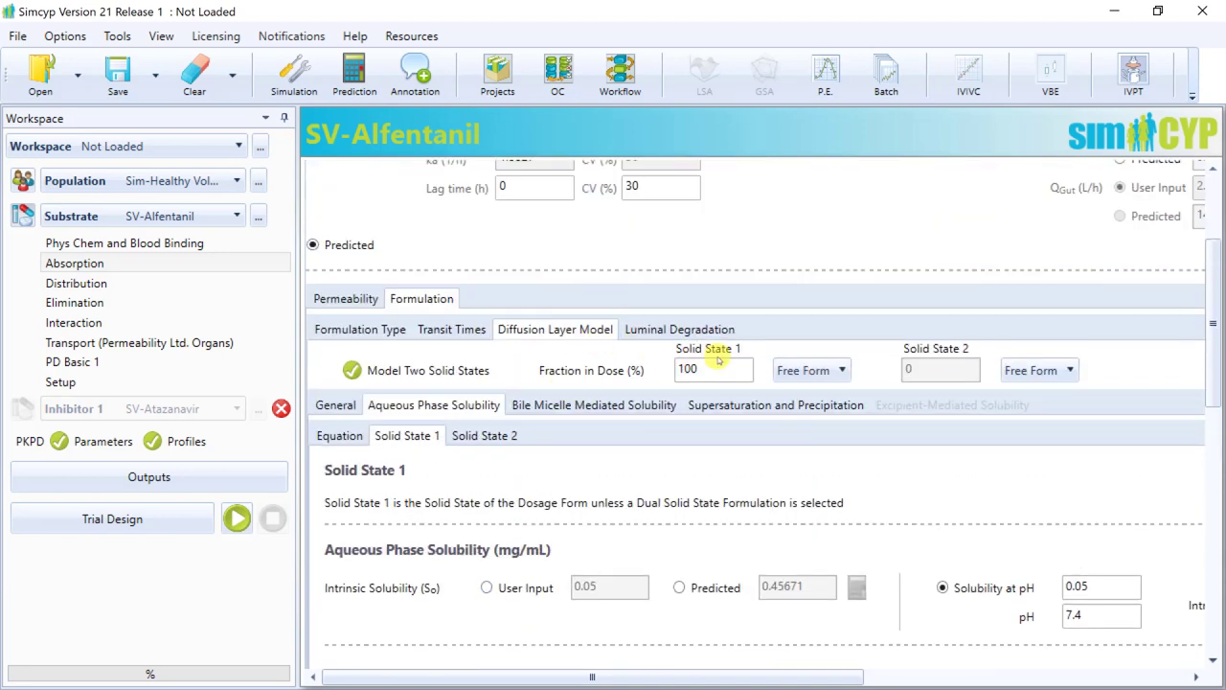
# - Check the Solid State 1 form choices and set bile micelle partition coefficients to User Input
pyautogui.click(843, 370)
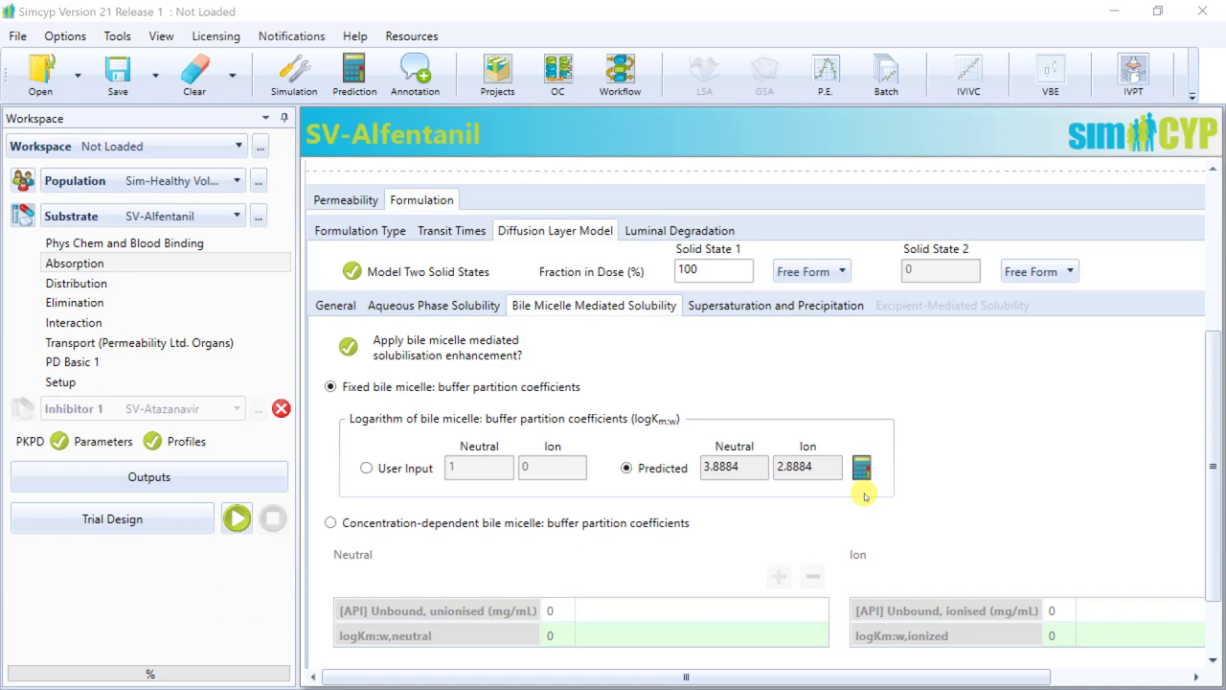
pyautogui.click(368, 469)
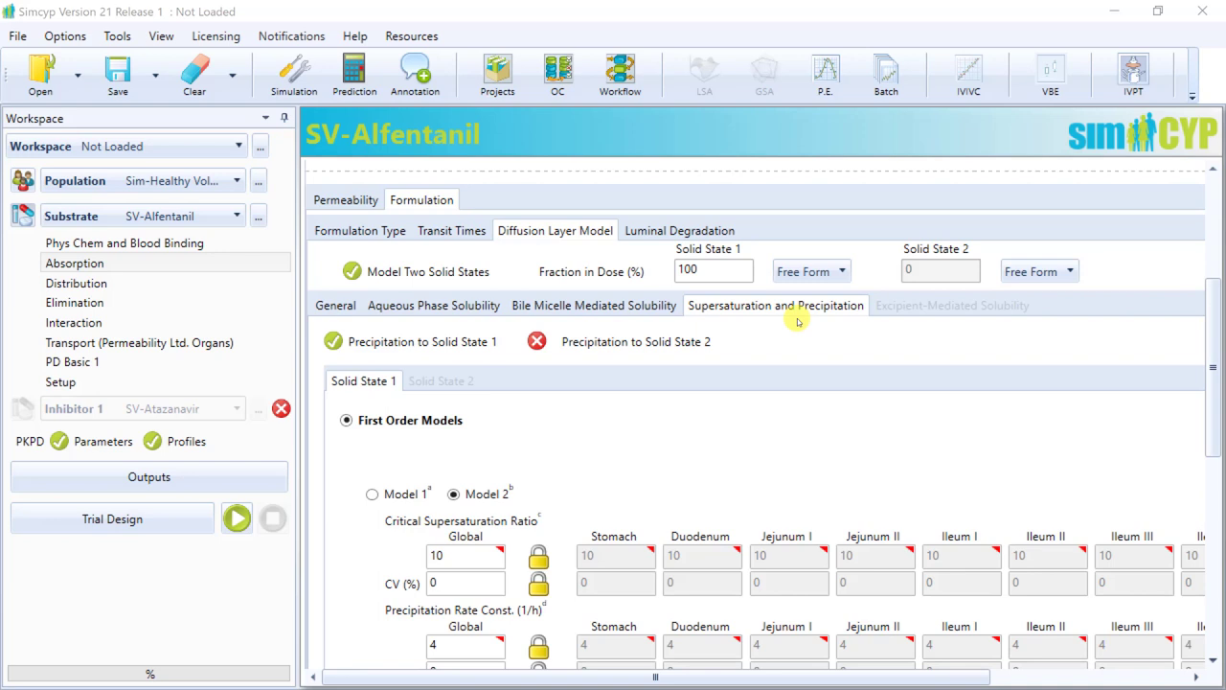
# - Scroll down through the supersaturation and precipitation settings
pyautogui.scroll(-3, 803, 335)
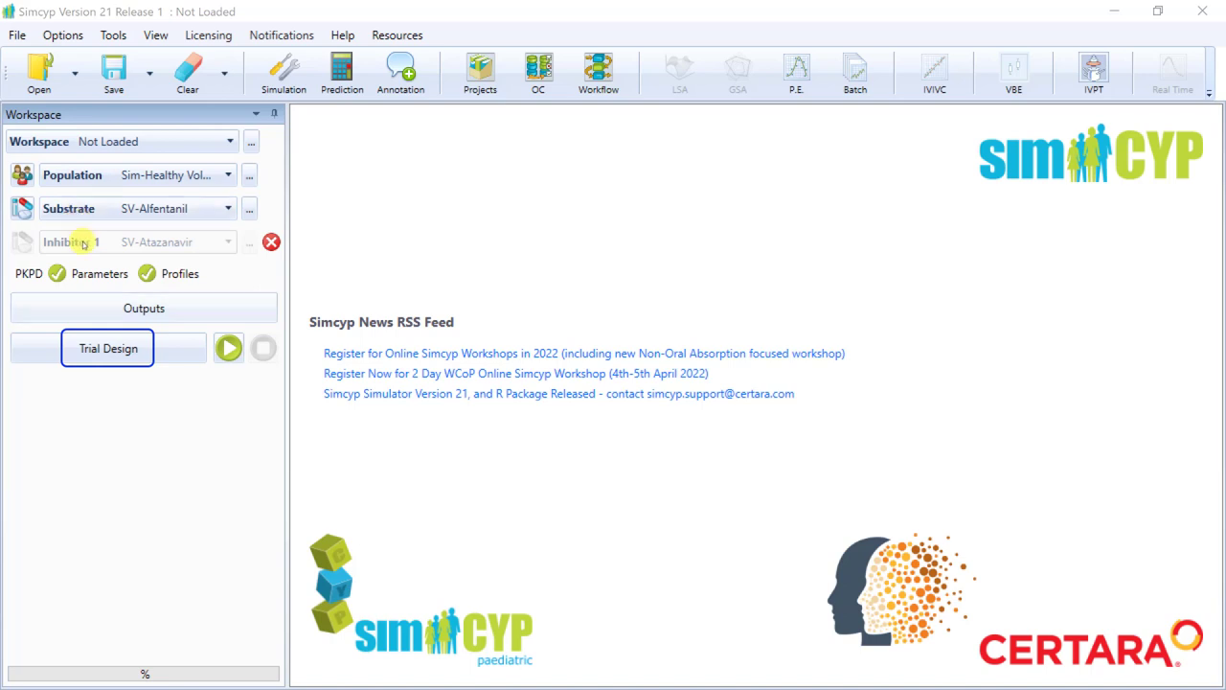
# - Dose SV-Alfentanil in the fed state with the standard Fed diet and food staggering
pyautogui.click(105, 351)
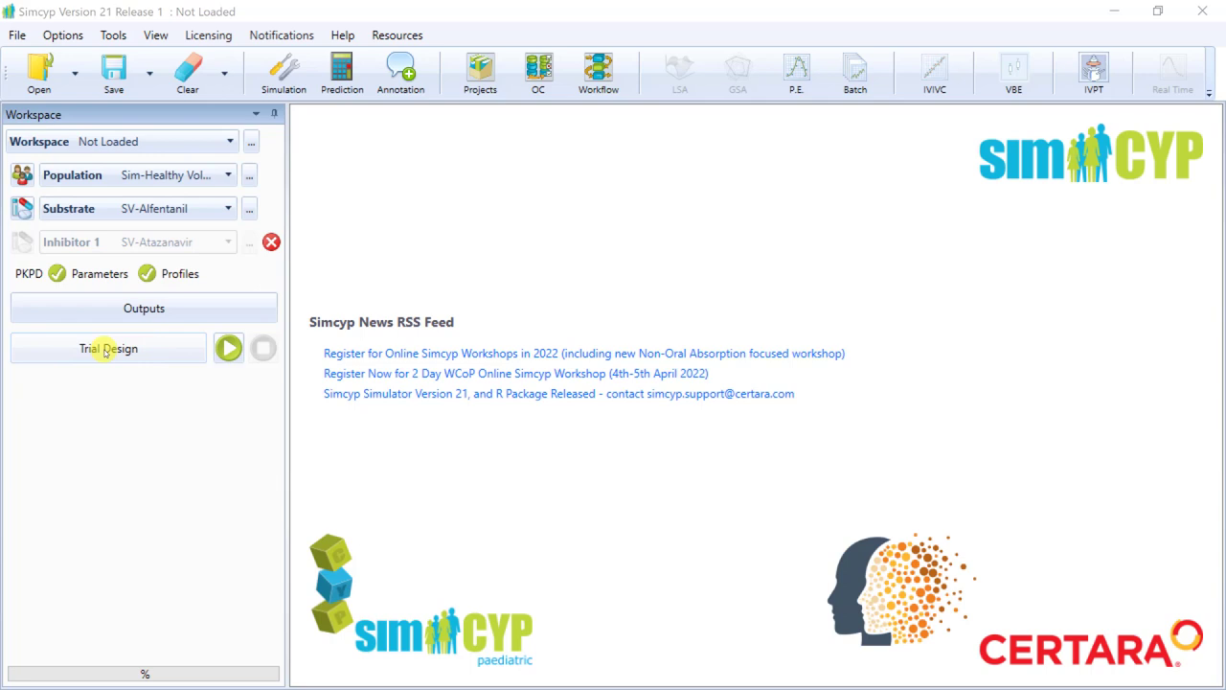
pyautogui.click(105, 350)
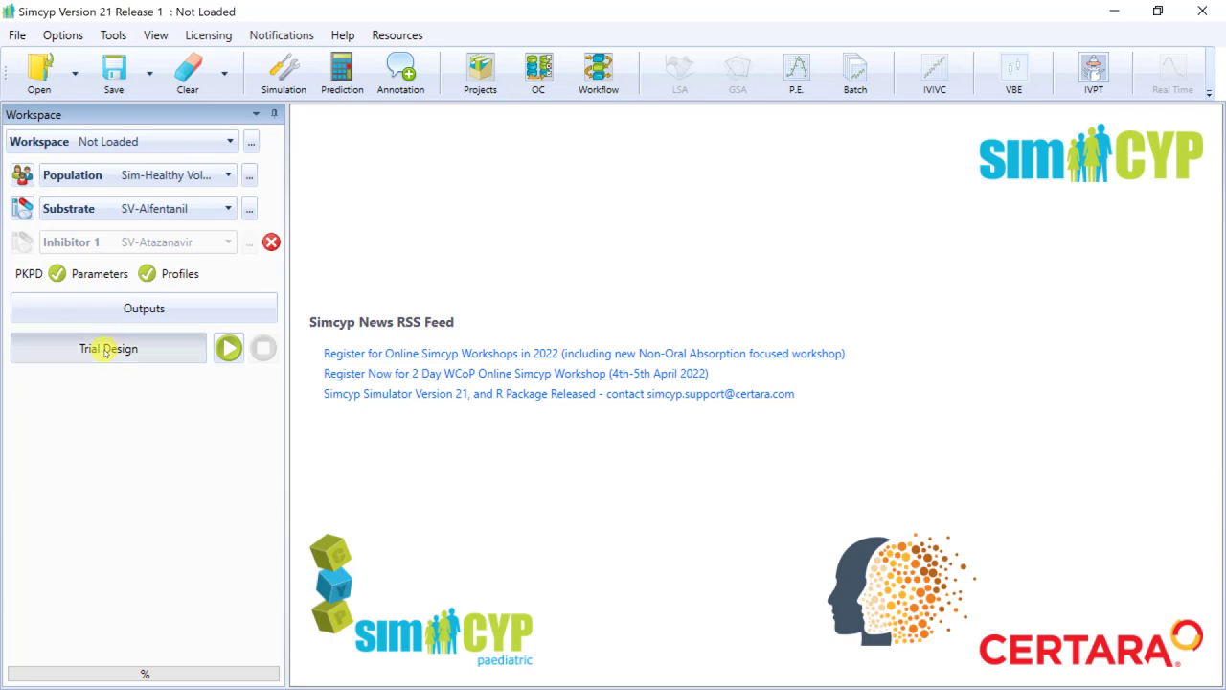
pyautogui.click(83, 399)
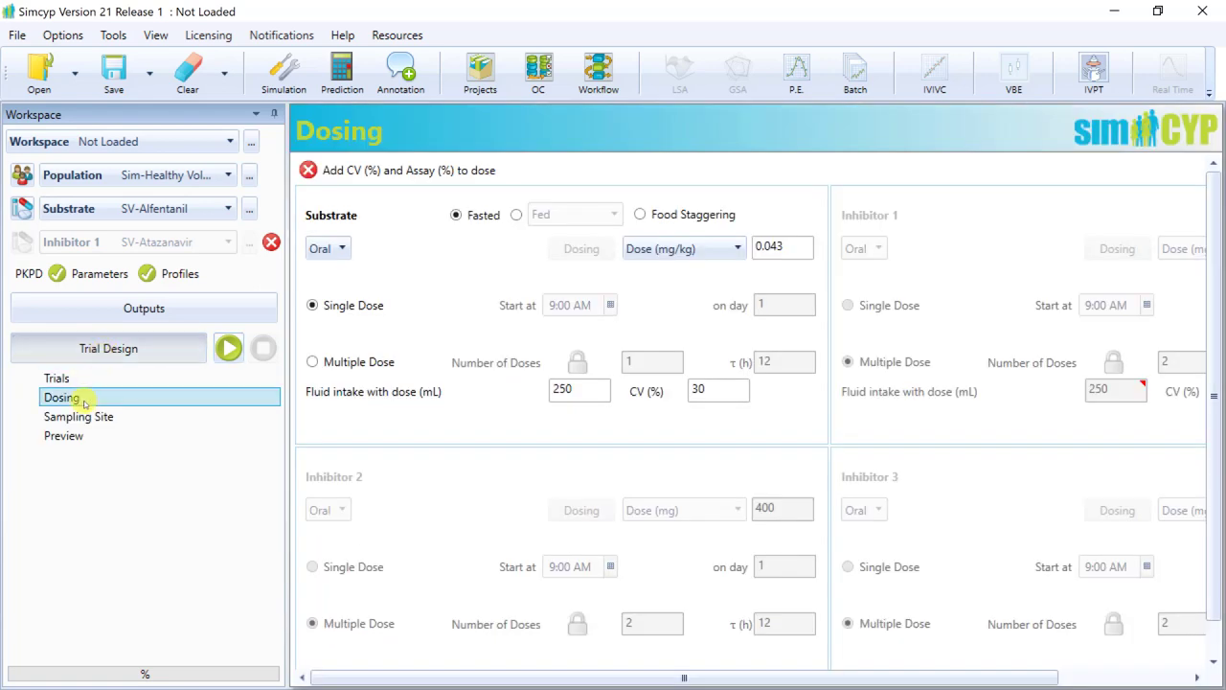
pyautogui.click(520, 215)
pyautogui.click(612, 214)
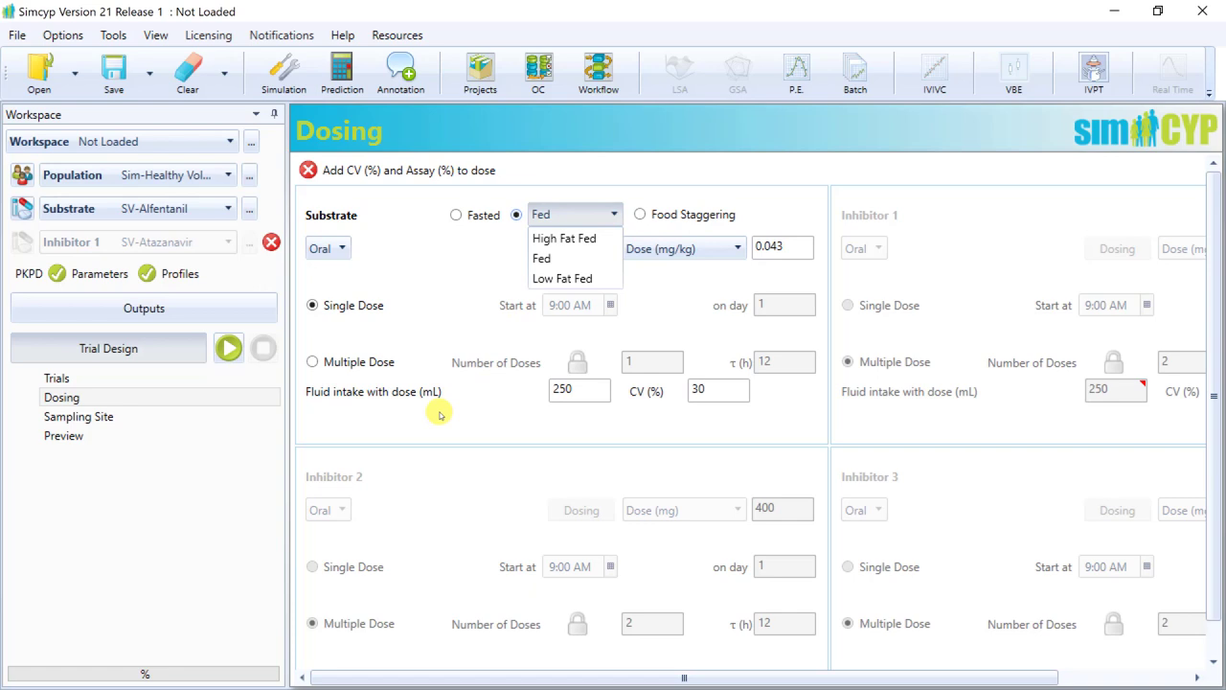
pyautogui.click(436, 412)
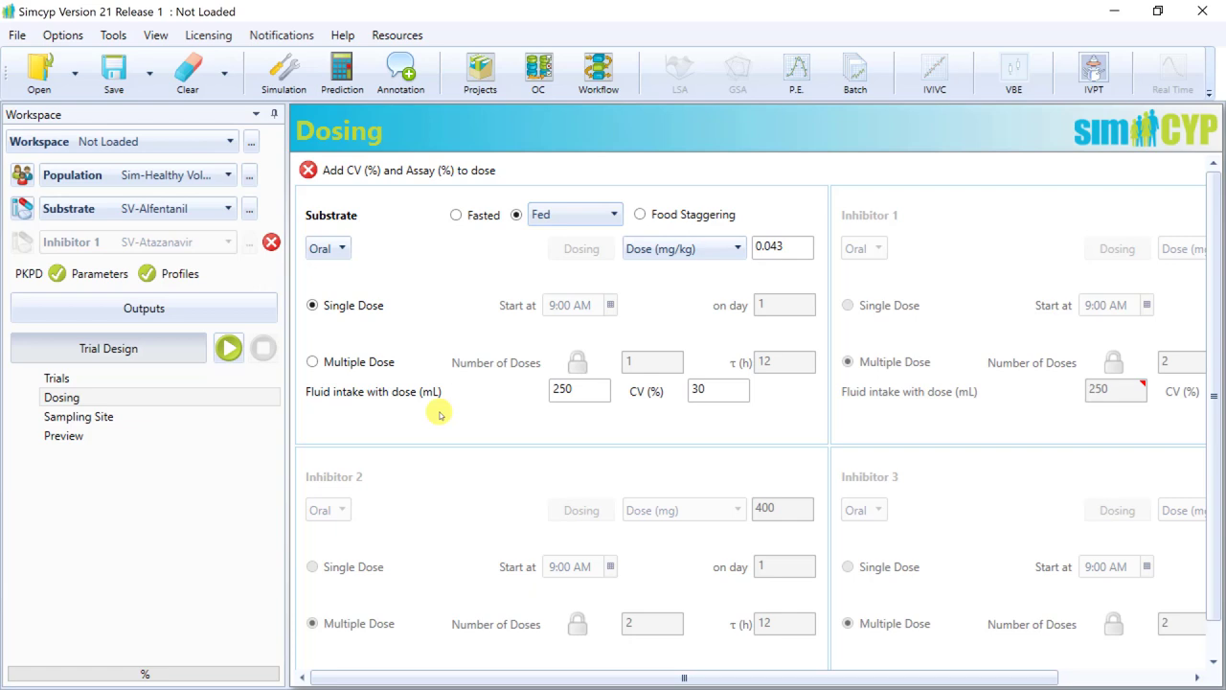
pyautogui.click(640, 215)
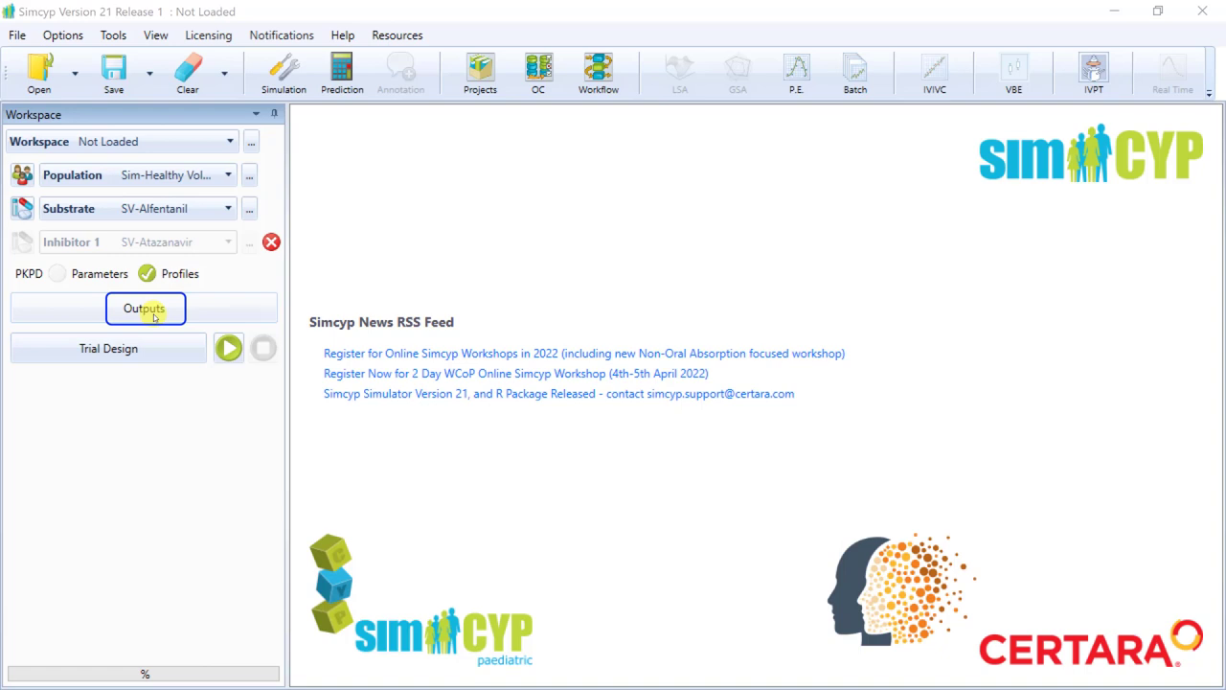
# - Bring up the simulation output options from the Workspace panel
pyautogui.click(153, 316)
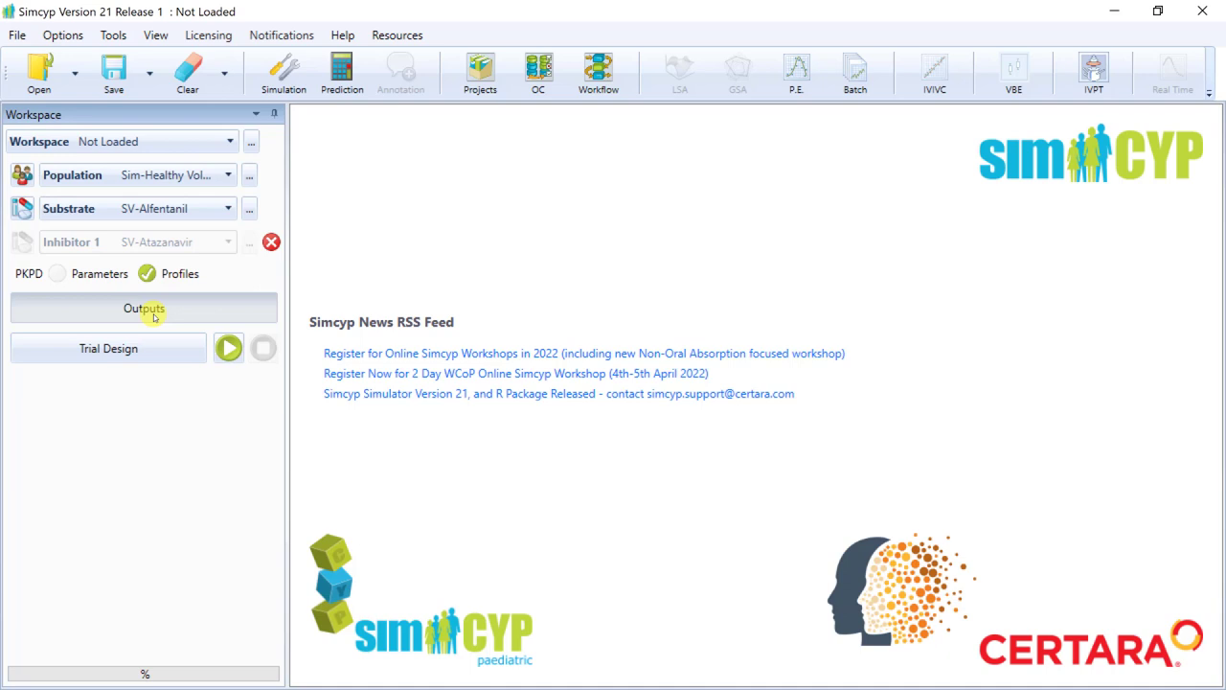
pyautogui.click(154, 316)
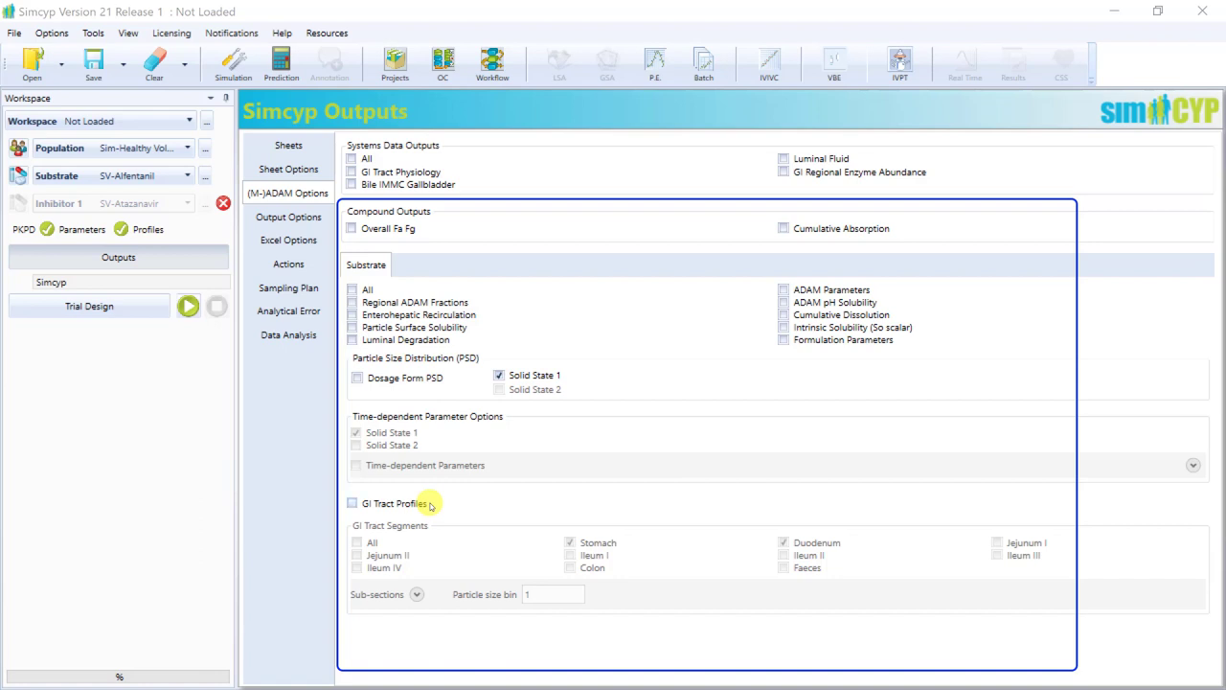
# - Enable GI Tract Profiles output covering the Stomach and Duodenum segments
pyautogui.click(352, 504)
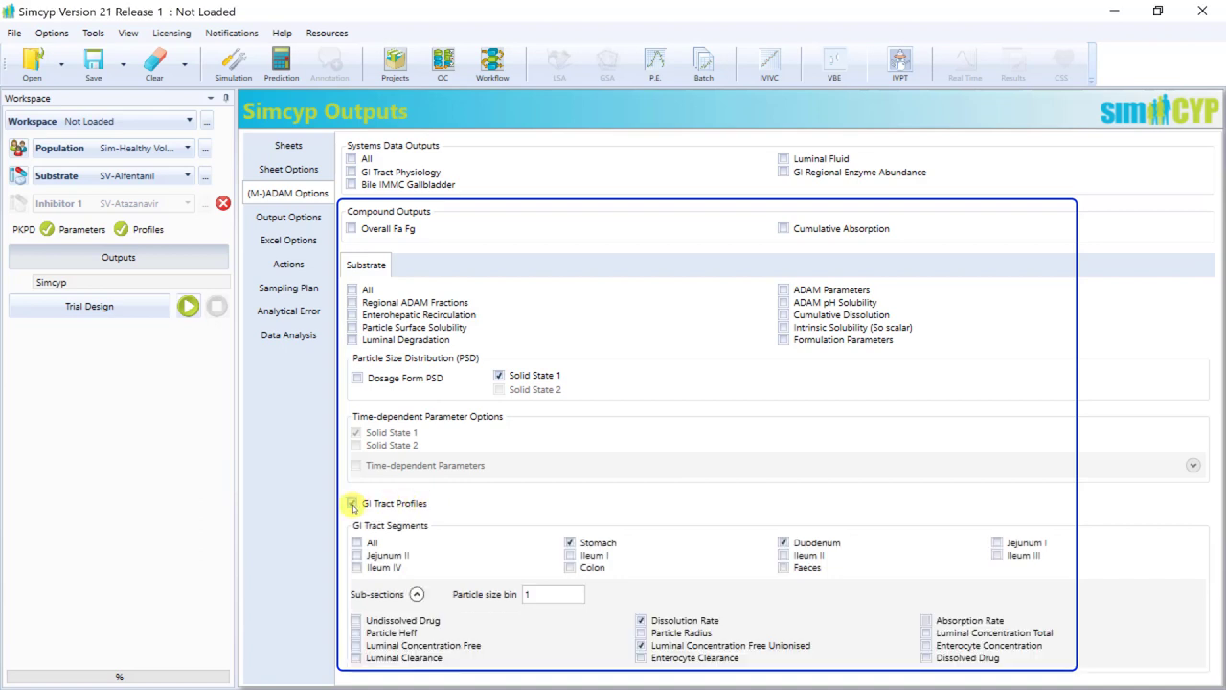